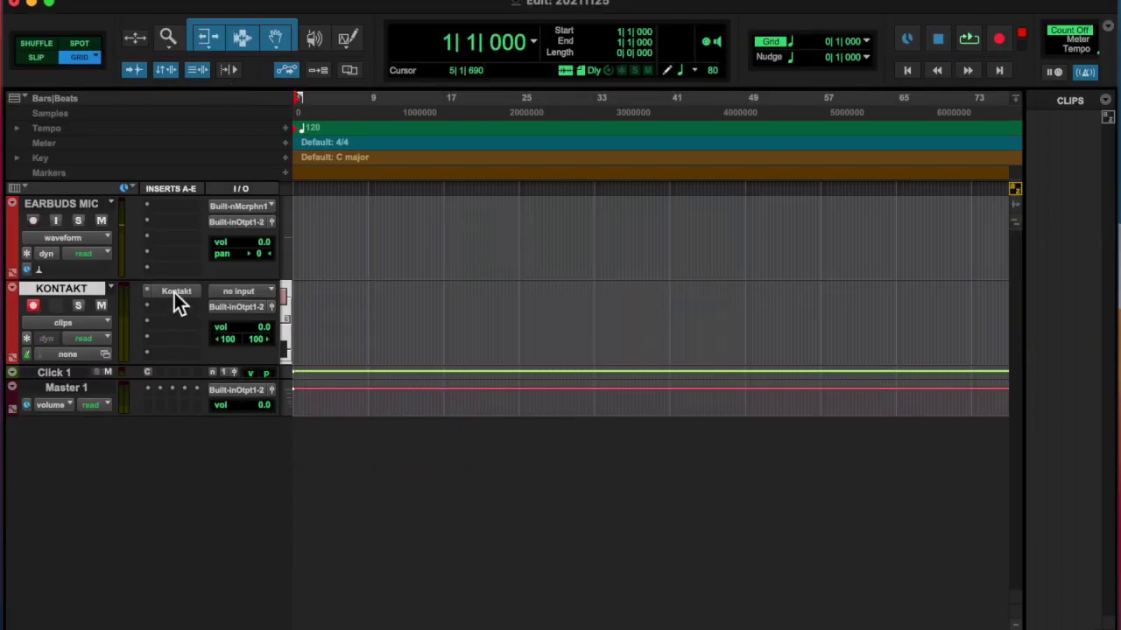
- Move the Kontakt window aside and start saving the session as a template
{"action": "left_click", "coordinate": [174, 293]}
{"action": "left_click_drag", "start_coordinate": [306, 49], "coordinate": [376, 49]}
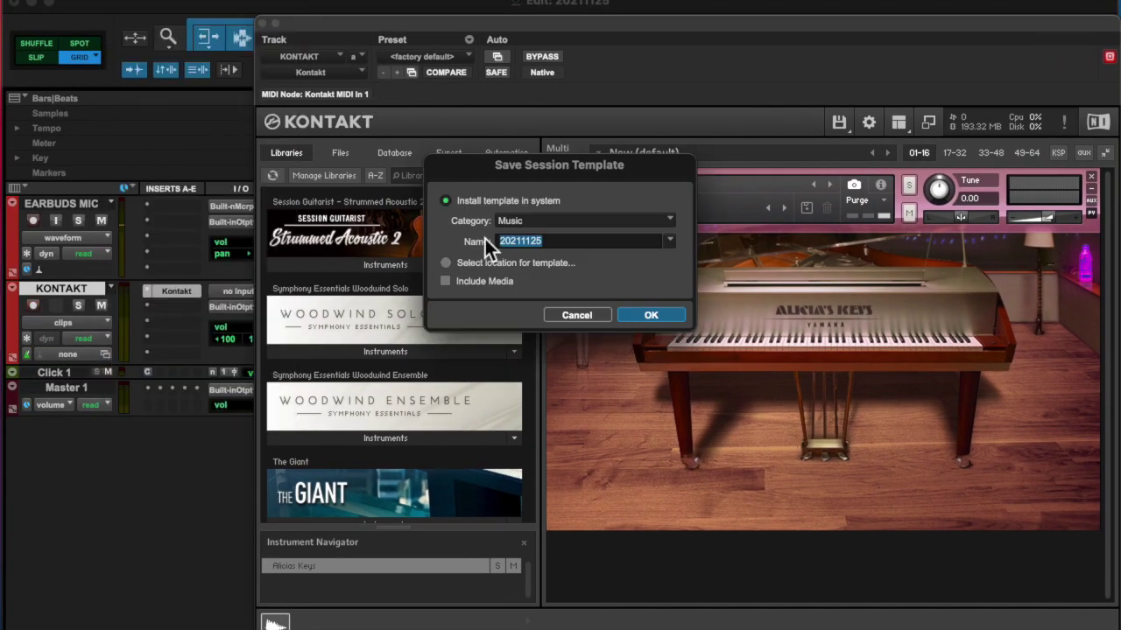
{"action": "left_click", "coordinate": [671, 220]}
{"action": "left_click", "coordinate": [645, 315]}
{"action": "left_click", "coordinate": [696, 296]}
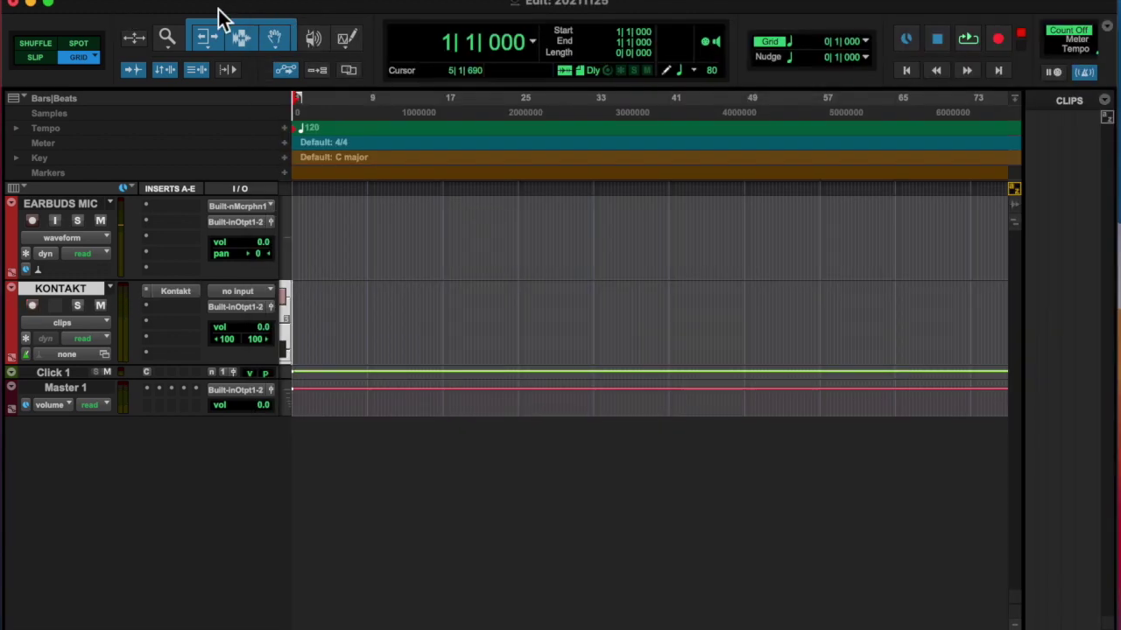
- Check the Playback Engine settings and choose the Record+Mix template category and a template name
{"action": "left_click", "coordinate": [525, 3]}
{"action": "left_click", "coordinate": [528, 23]}
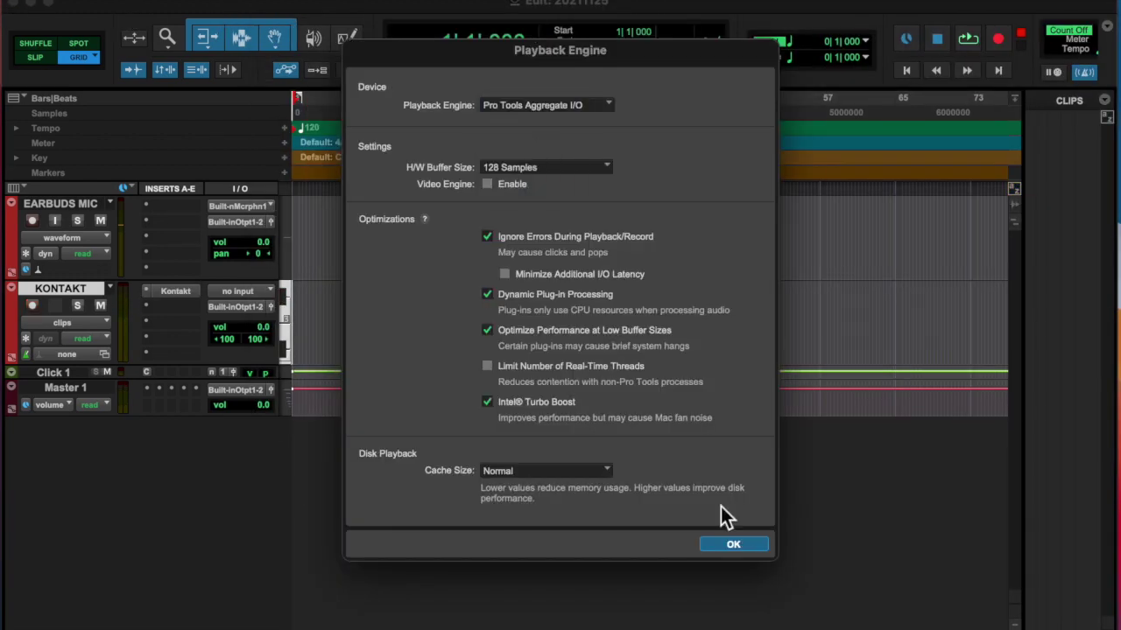
{"action": "left_click", "coordinate": [721, 510]}
{"action": "left_click", "coordinate": [613, 222]}
{"action": "left_click", "coordinate": [636, 251]}
{"action": "left_click", "coordinate": [674, 240]}
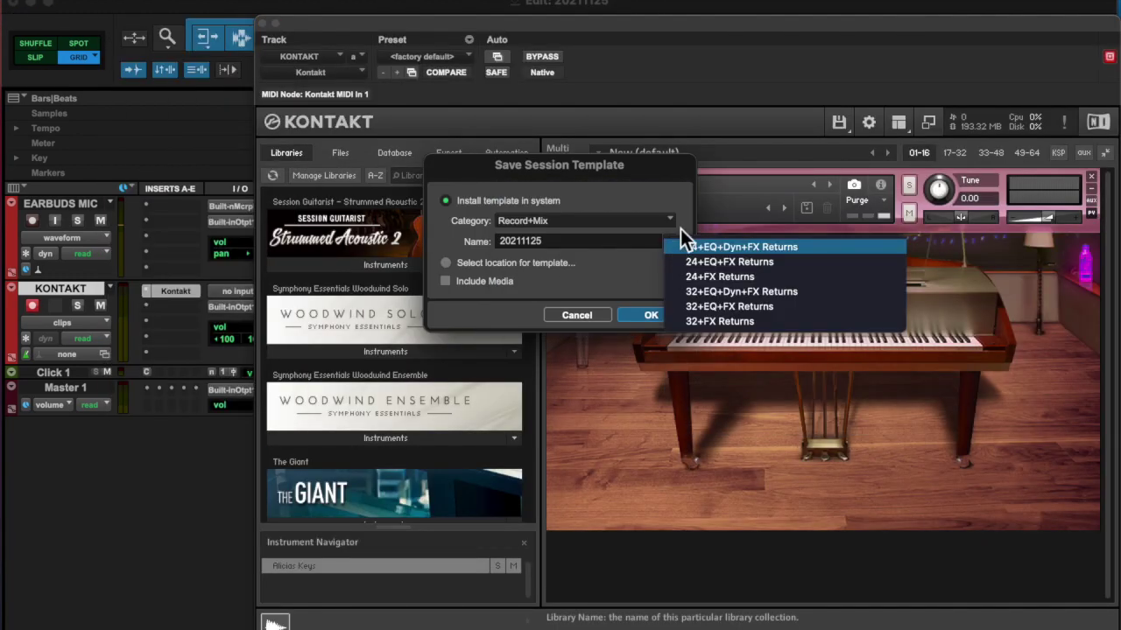
{"action": "left_click", "coordinate": [674, 240]}
{"action": "left_click", "coordinate": [701, 263]}
{"action": "left_click", "coordinate": [645, 315]}
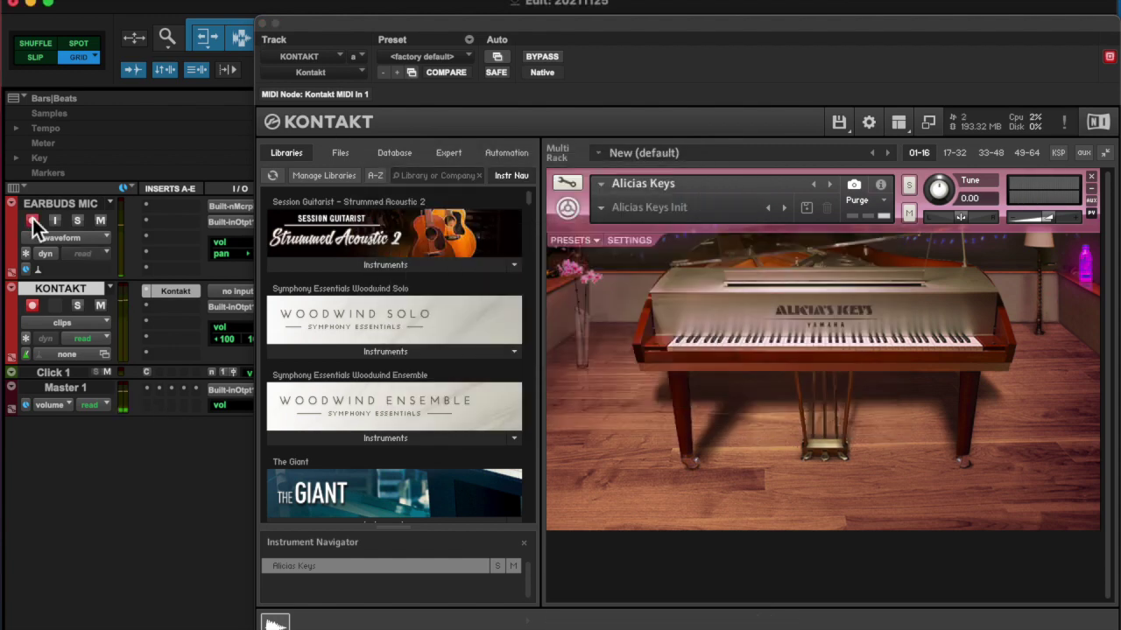
- Close Kontakt and import the spray timer voice memo as a new audio track
{"action": "left_click", "coordinate": [261, 24]}
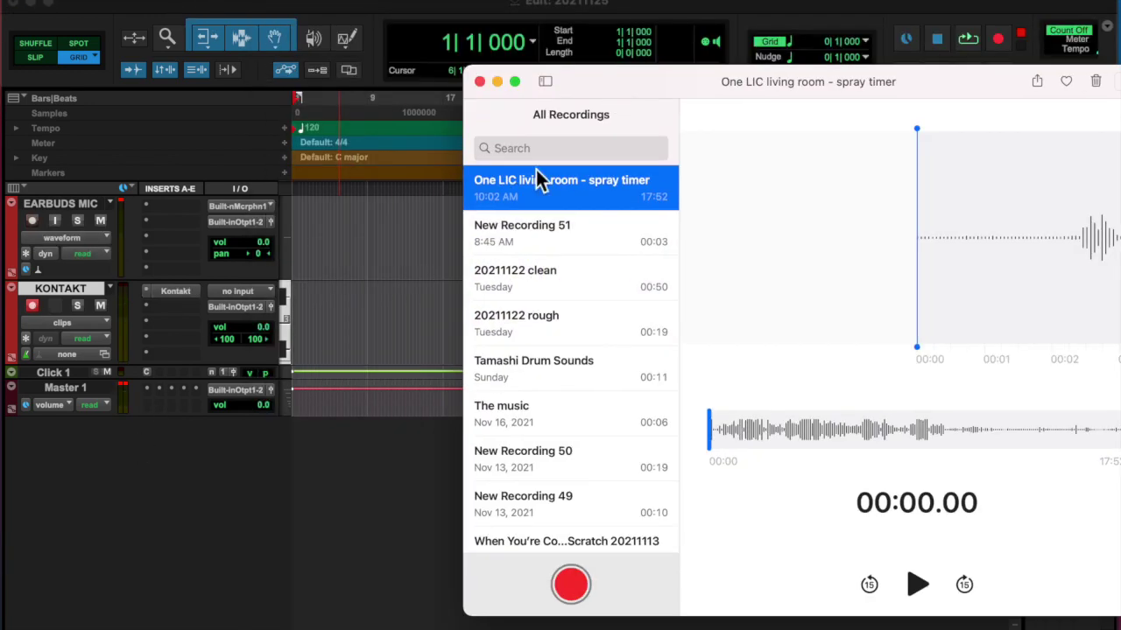
{"action": "left_click", "coordinate": [237, 468]}
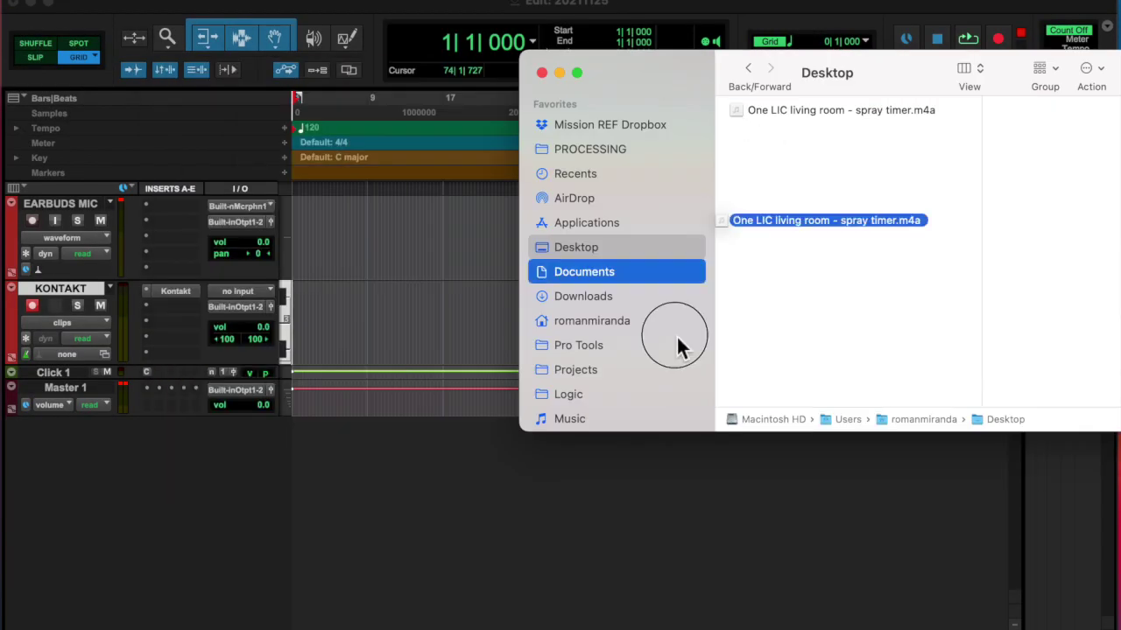
{"action": "left_click_drag", "start_coordinate": [678, 346], "coordinate": [351, 428]}
- Play the memo from its start and split the clip at the first breaks
{"action": "left_click", "coordinate": [350, 428]}
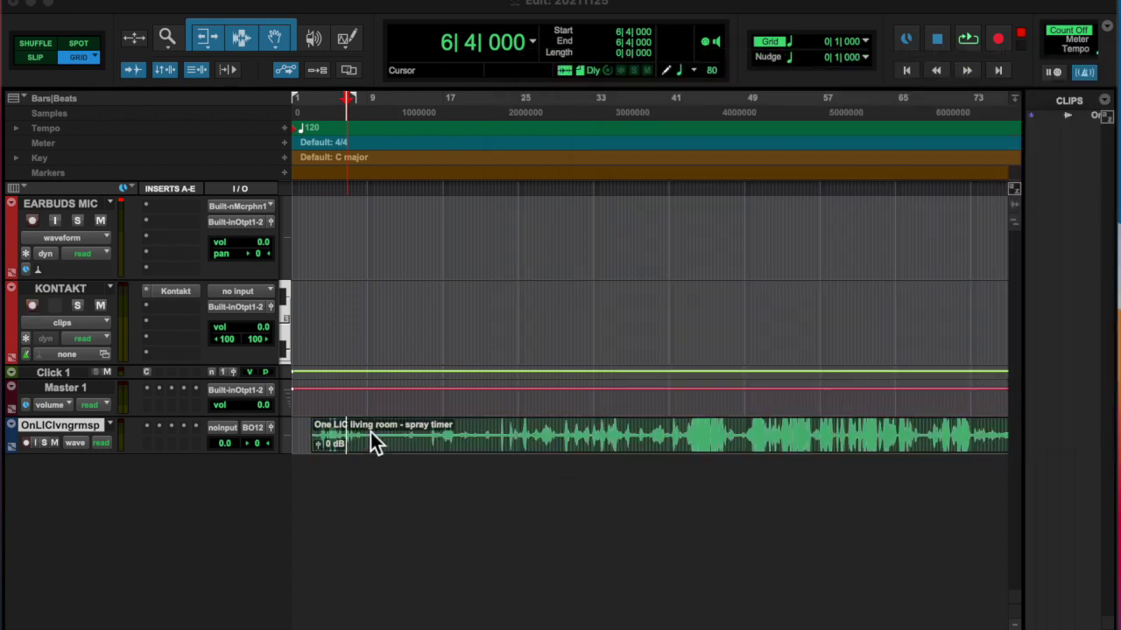
{"action": "key", "text": "space"}
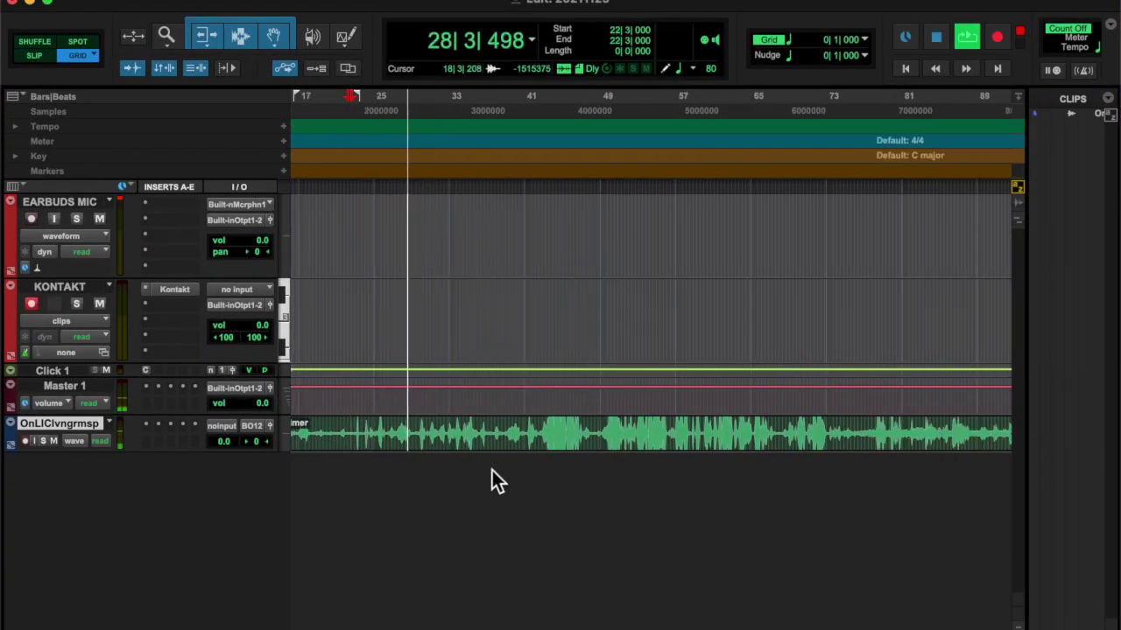
{"action": "left_click_drag", "start_coordinate": [390, 429], "coordinate": [412, 430]}
{"action": "key", "text": "super+e"}
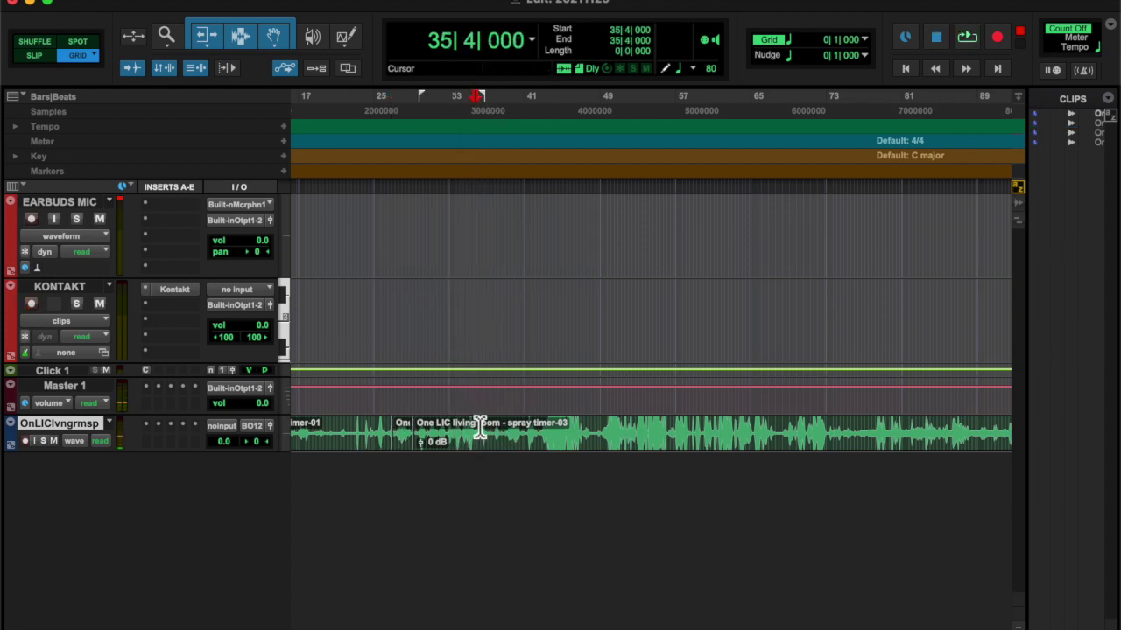
{"action": "key", "text": "space"}
{"action": "key", "text": "super+e"}
{"action": "key", "text": "space"}
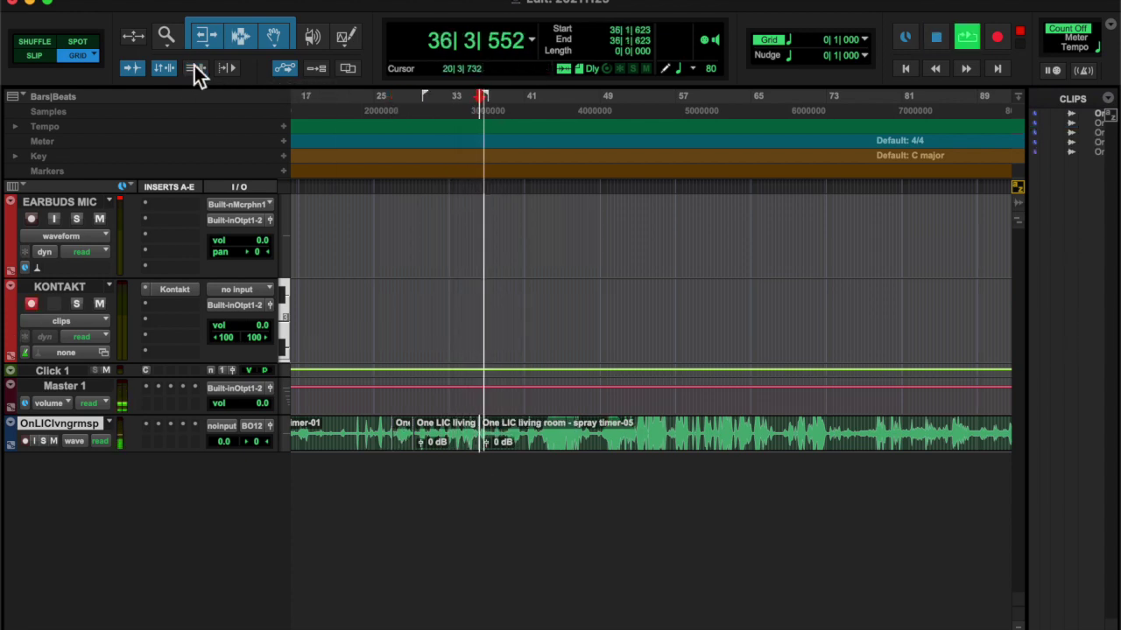
{"action": "key", "text": "space"}
{"action": "key", "text": "space"}
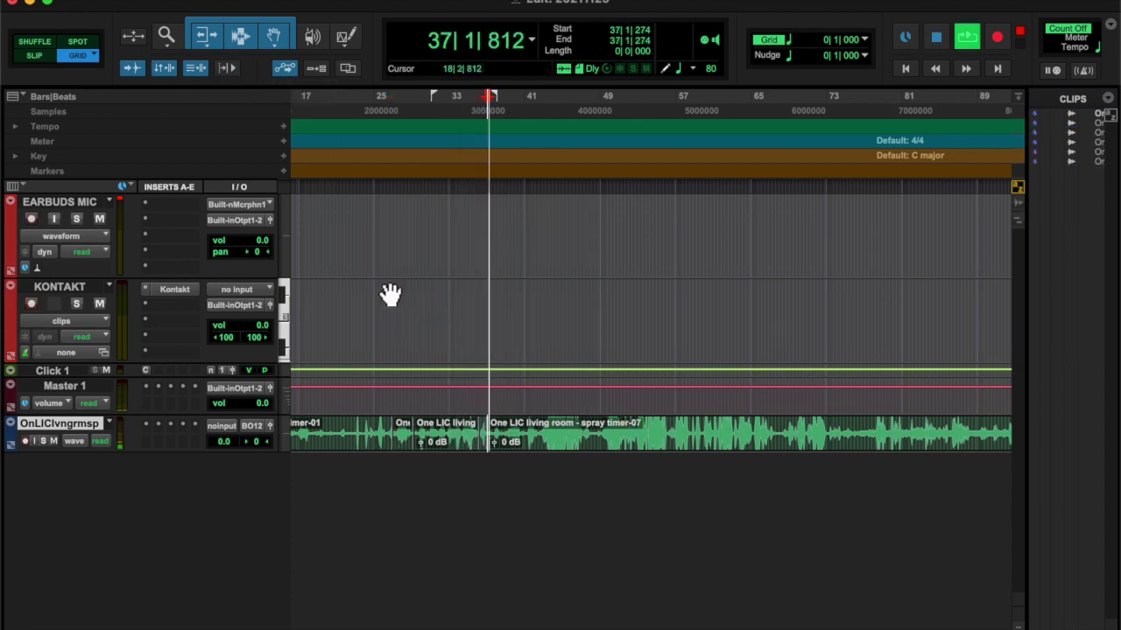
- Delete the unwanted opening piece and split the clip near bars 48 and 66
{"action": "left_click", "coordinate": [351, 446]}
{"action": "key", "text": "Delete"}
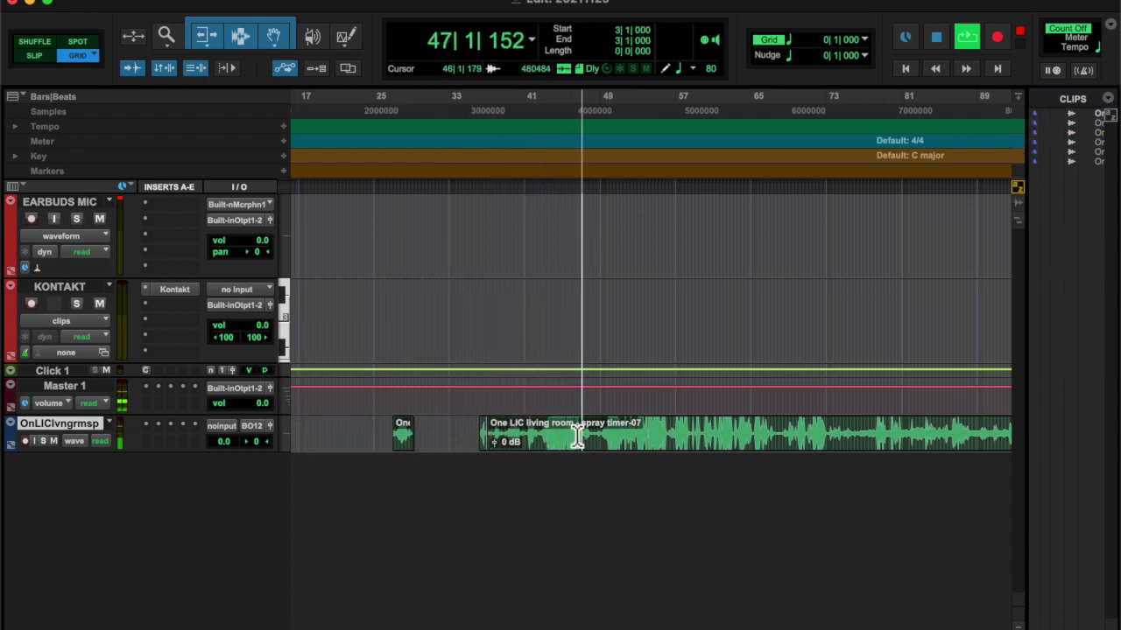
{"action": "key", "text": "space"}
{"action": "key", "text": "space"}
{"action": "key", "text": "space"}
{"action": "key", "text": "super+e"}
{"action": "key", "text": "space"}
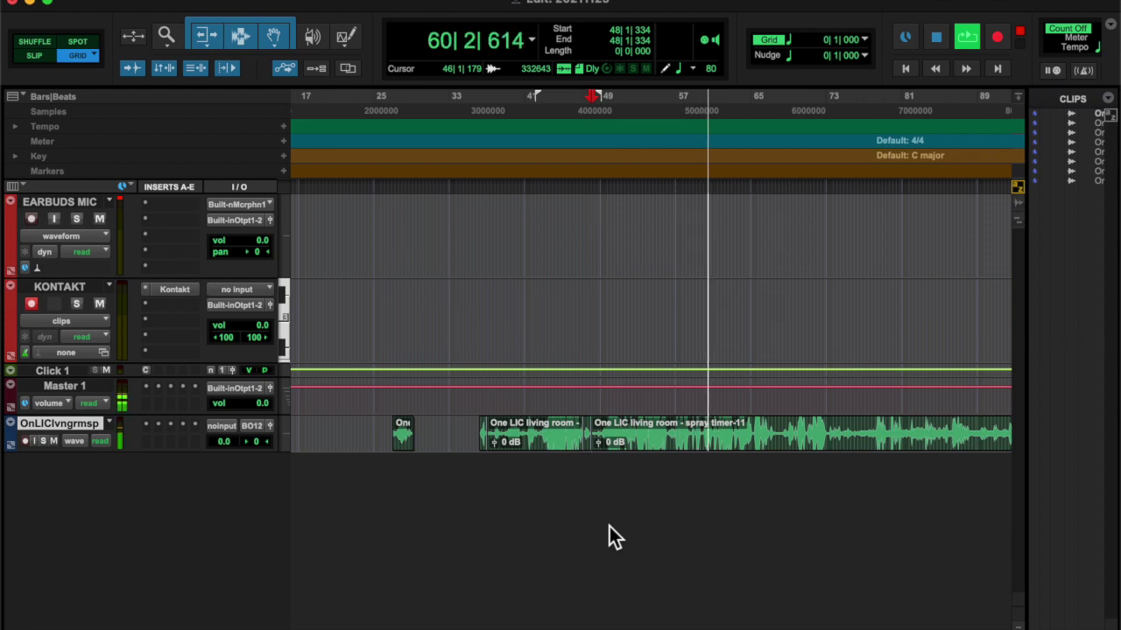
{"action": "key", "text": "super+e"}
{"action": "key", "text": "space"}
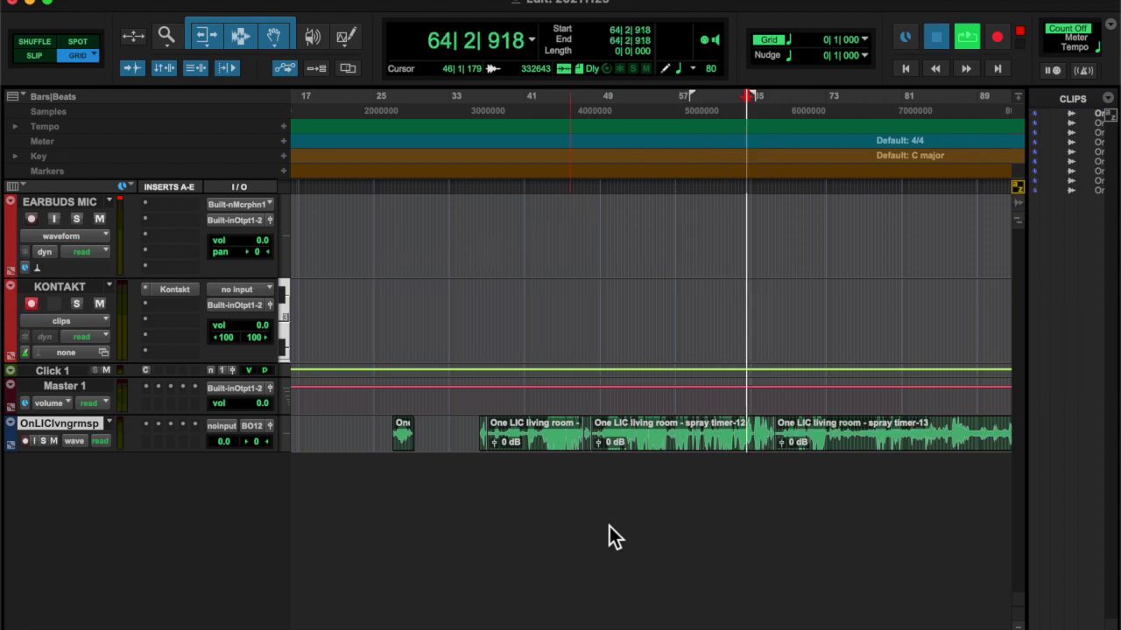
- Trim the clip start to bar 66 and set a cut point near bar 67
{"action": "key", "text": "space"}
{"action": "key", "text": "super+bracketright"}
{"action": "left_click_drag", "start_coordinate": [614, 433], "coordinate": [659, 433]}
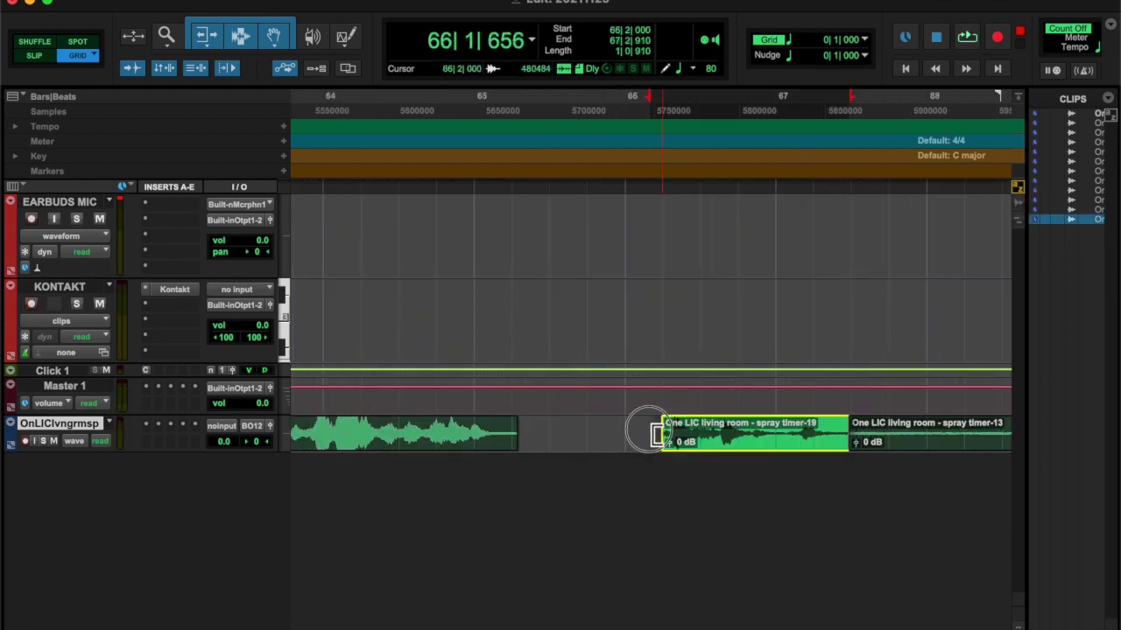
{"action": "left_click", "coordinate": [625, 432]}
{"action": "key", "text": "space"}
{"action": "key", "text": "super+bracketleft"}
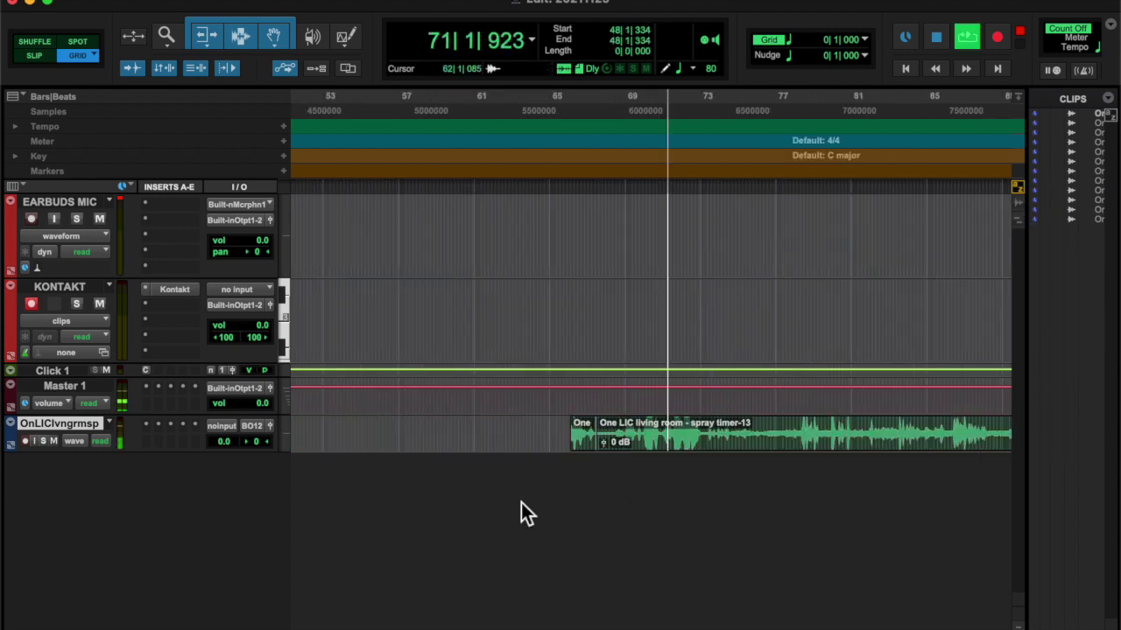
{"action": "left_click", "coordinate": [680, 445]}
{"action": "key", "text": "super+bracketleft"}
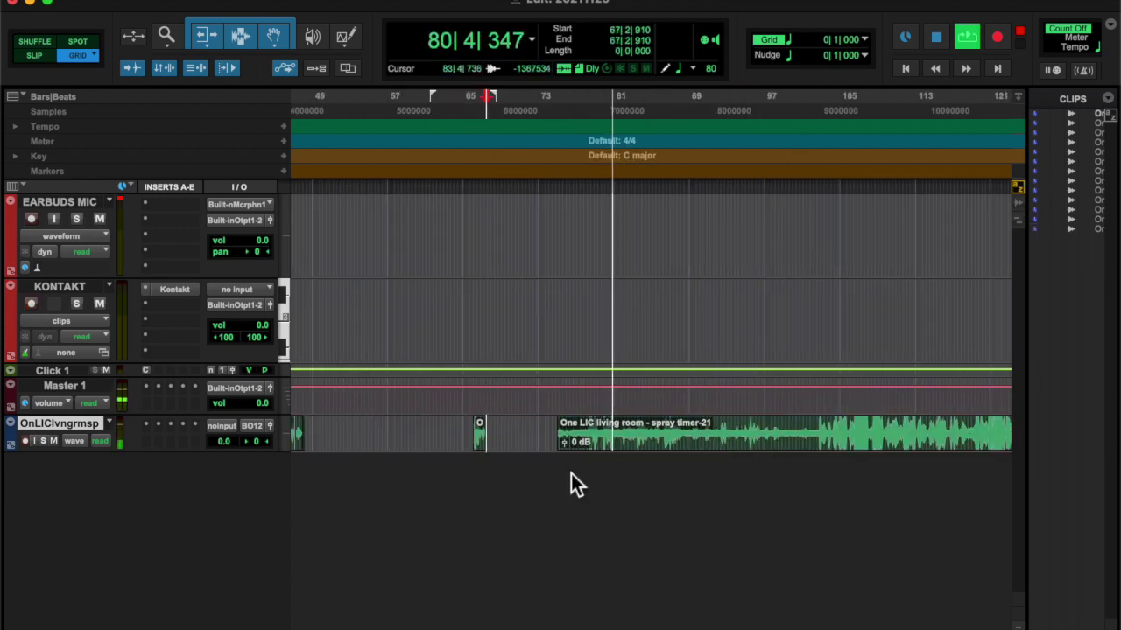
- Split near bar 353, delete the unwanted ending, and let clips move freely off the grid
{"action": "key", "text": "space"}
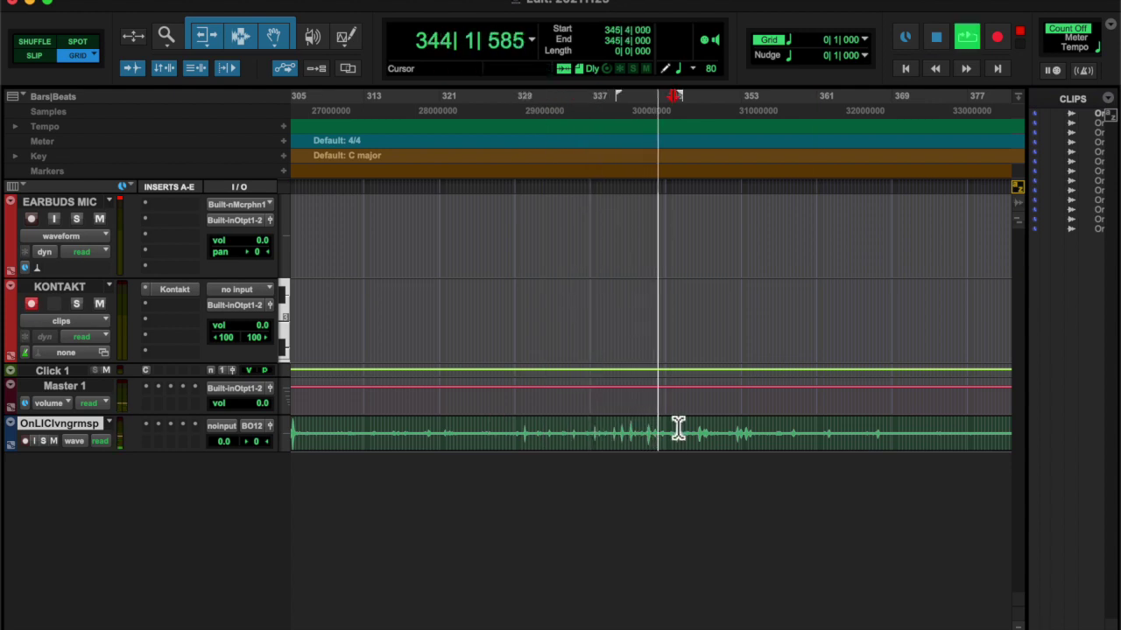
{"action": "key", "text": "space"}
{"action": "key", "text": "super+e"}
{"action": "key", "text": "space"}
{"action": "left_click", "coordinate": [810, 444]}
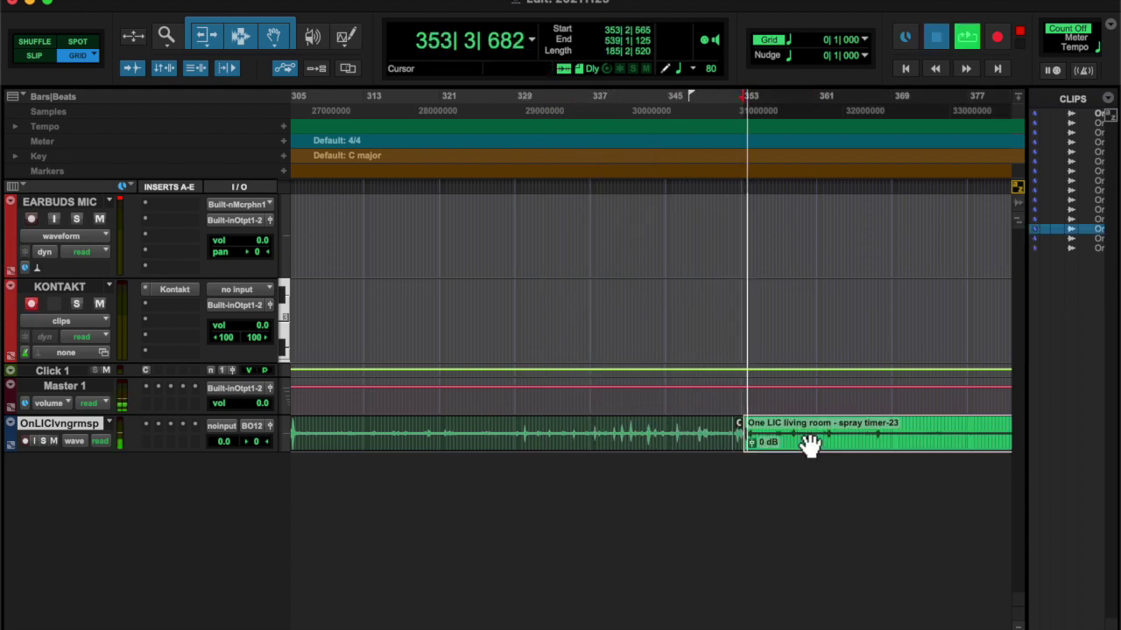
{"action": "key", "text": "Delete"}
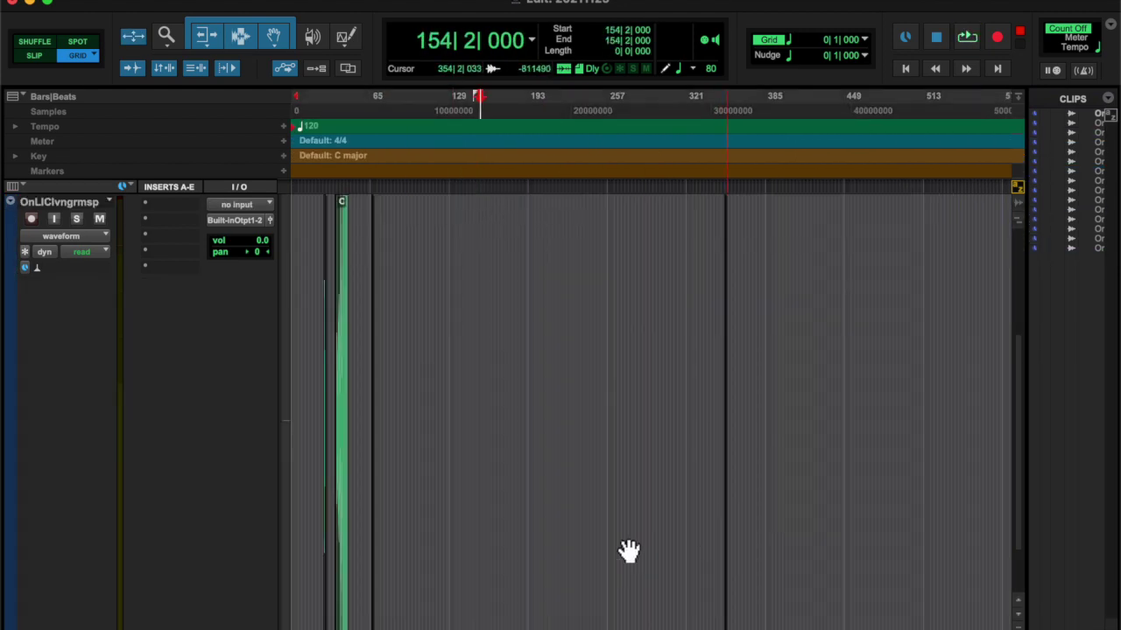
{"action": "left_click", "coordinate": [35, 55]}
- Rename the first clip to 'Mmmes'
{"action": "left_click", "coordinate": [723, 259]}
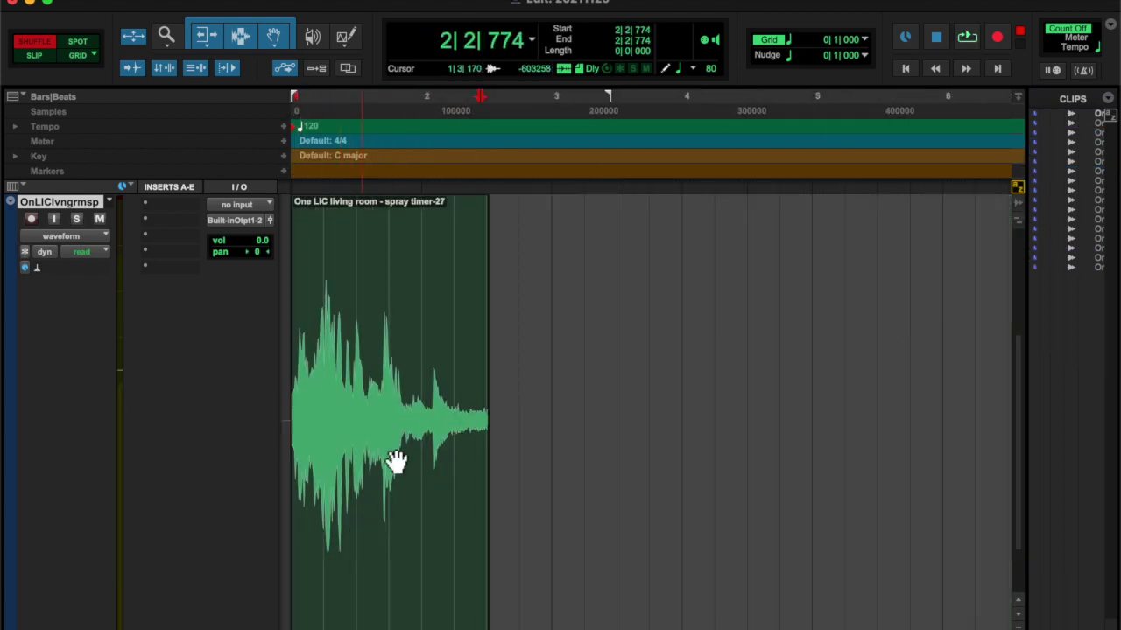
{"action": "double_click", "coordinate": [391, 555]}
{"action": "type", "text": "Mmm Look At These Noodl"}
{"action": "key", "text": "Return"}
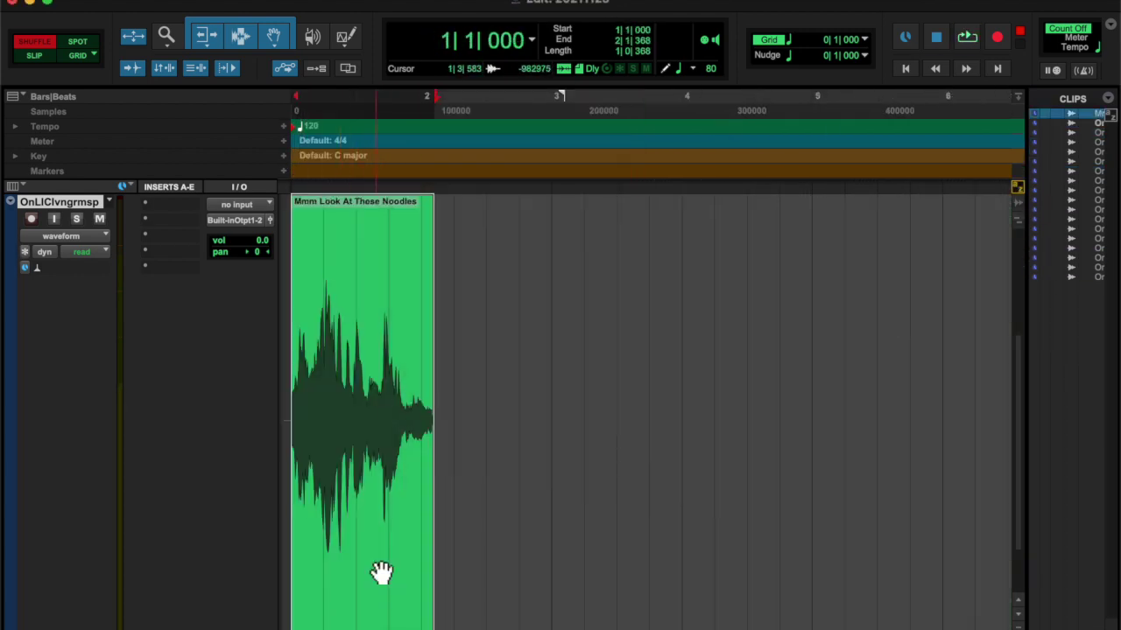
- Duplicate the voice-memo track and resize the track heights
{"action": "right_click", "coordinate": [59, 202]}
{"action": "left_click", "coordinate": [112, 460]}
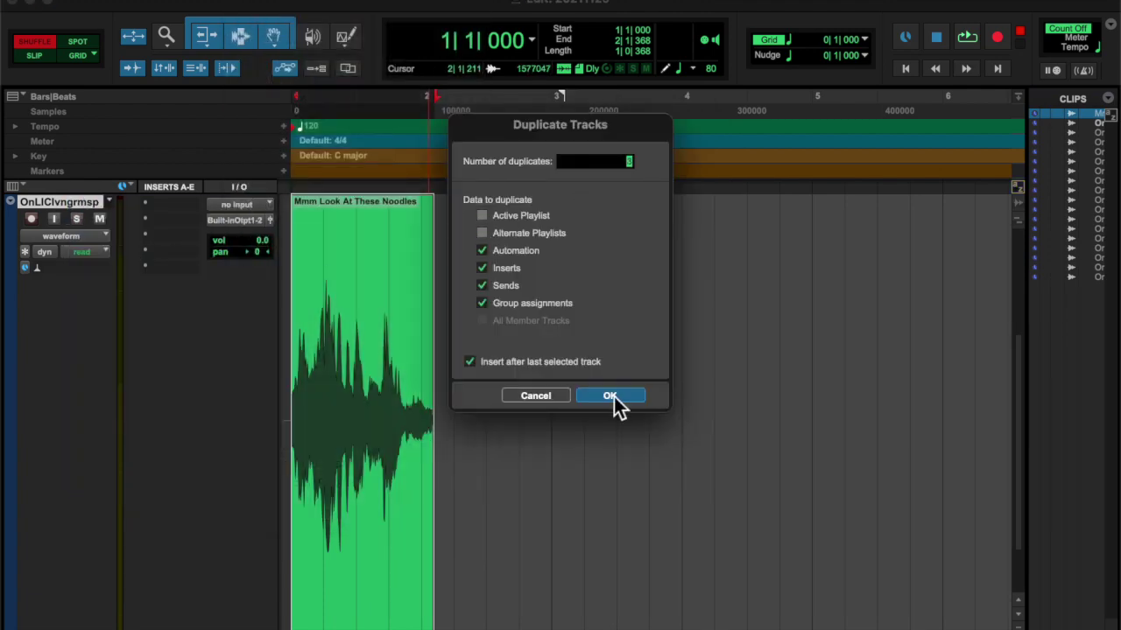
{"action": "left_click", "coordinate": [610, 396]}
{"action": "right_click", "coordinate": [320, 338]}
{"action": "left_click", "coordinate": [321, 329]}
{"action": "right_click", "coordinate": [306, 491]}
{"action": "left_click", "coordinate": [305, 491]}
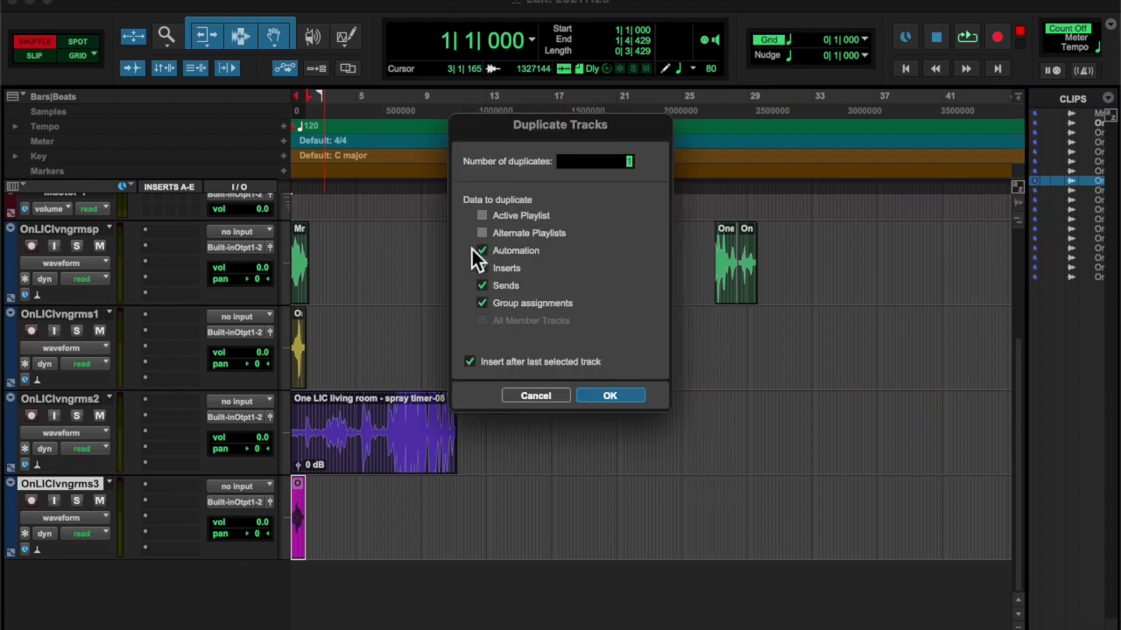
{"action": "key", "text": "Return"}
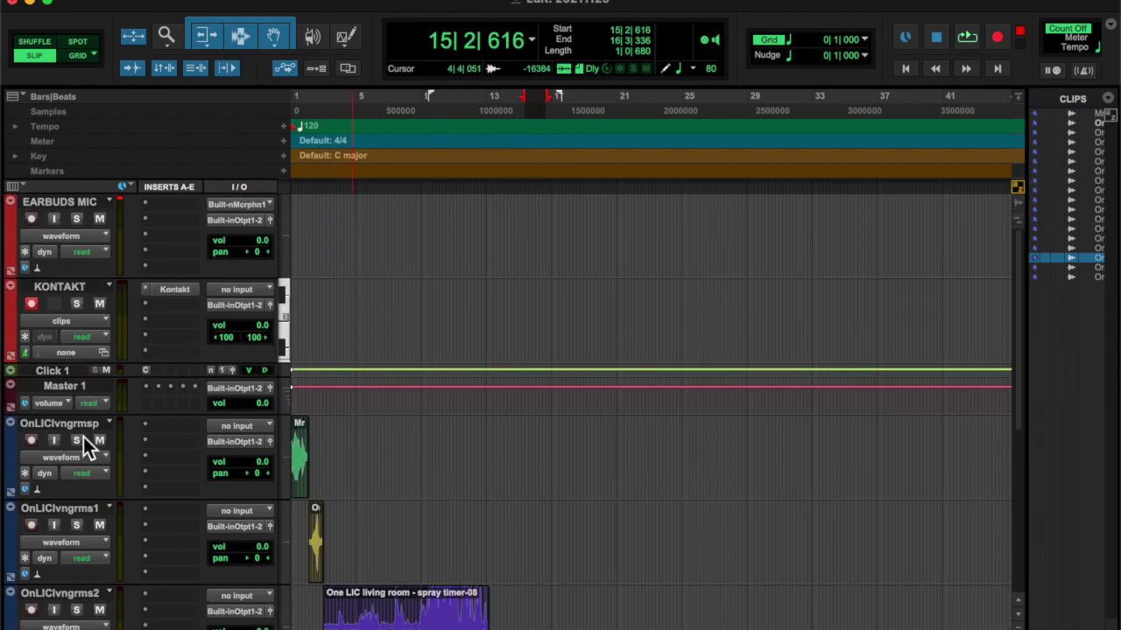
- Zoom in on the first track's clip and rename the second track 'She's a Frickin' Chef!'
{"action": "scroll", "coordinate": [68, 425], "scroll_direction": "down", "scroll_amount": 3}
{"action": "left_click", "coordinate": [305, 313]}
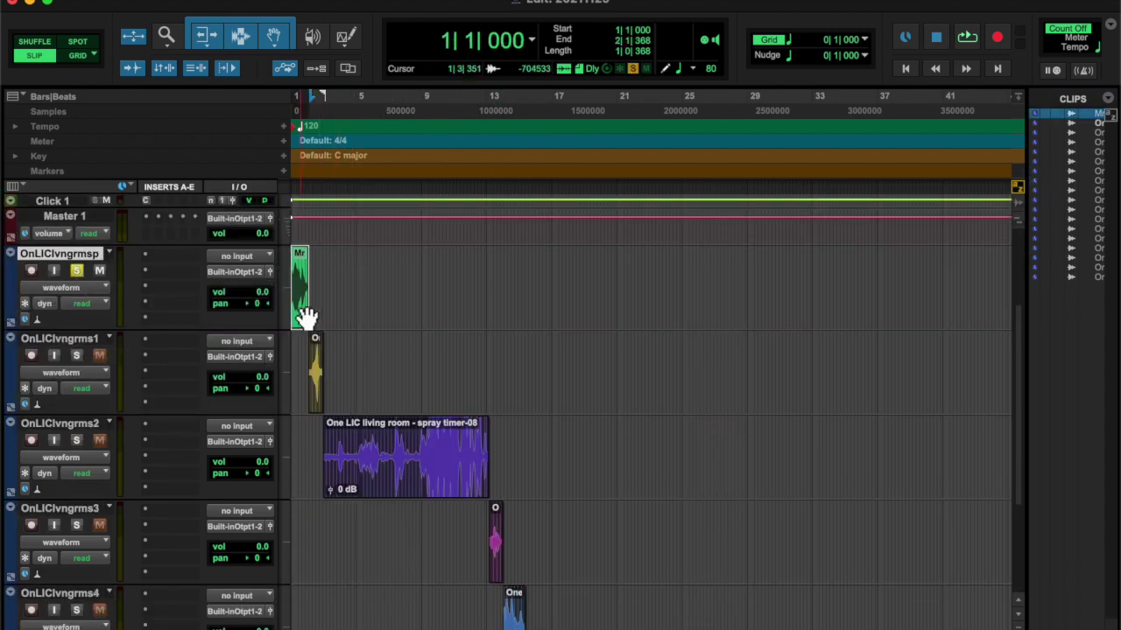
{"action": "key", "text": "e"}
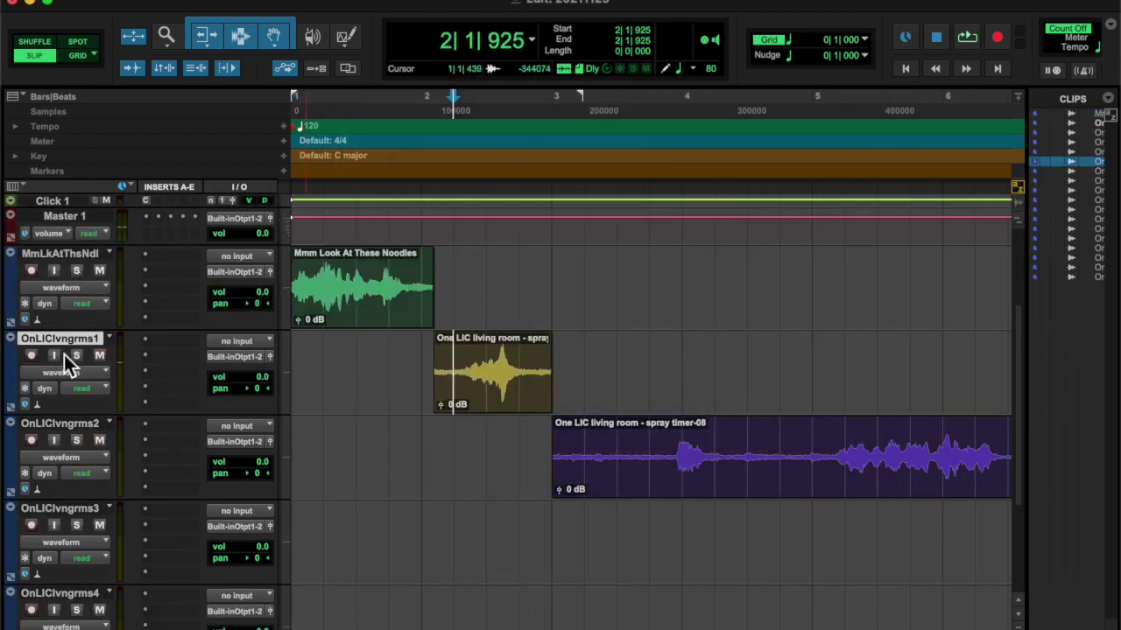
{"action": "double_click", "coordinate": [59, 337]}
{"action": "type", "text": "She's a Frickin' Chef!"}
{"action": "key", "text": "Return"}
{"action": "key", "text": "space"}
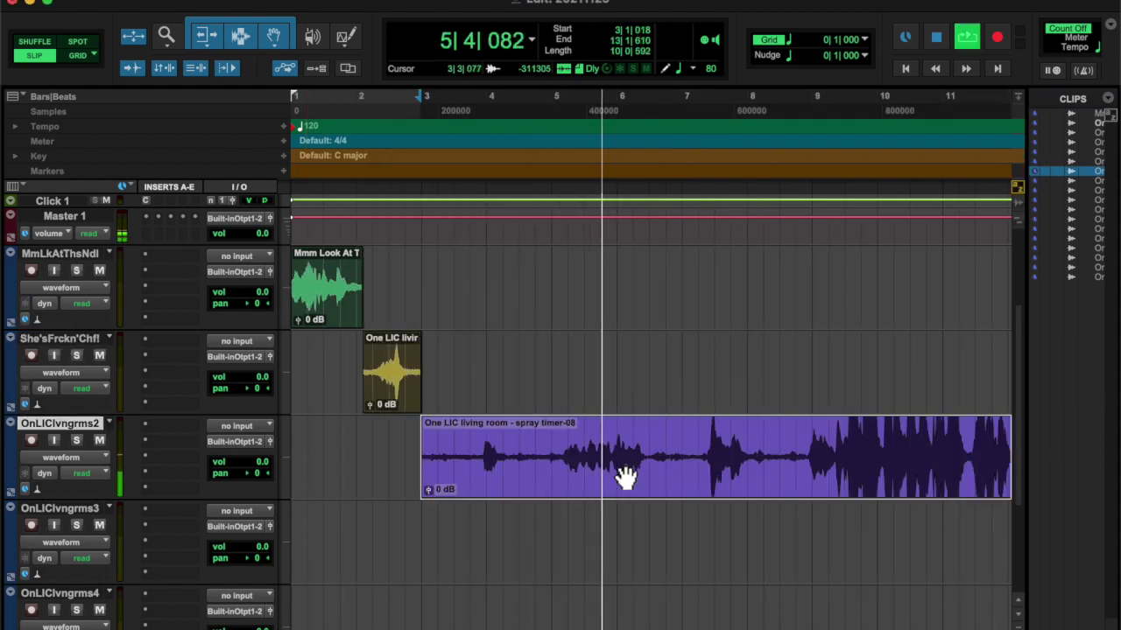
- Zoom in and out to locate and inspect the purple clip
{"action": "left_click", "coordinate": [567, 427]}
{"action": "key", "text": "t"}
{"action": "key", "text": "t"}
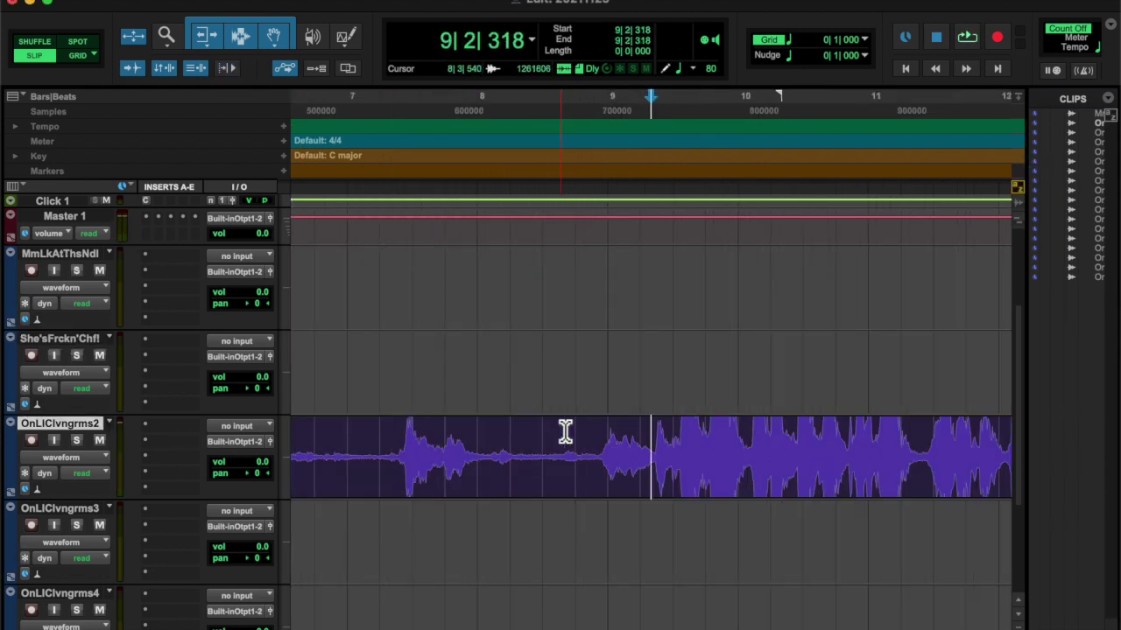
{"action": "key", "text": "r"}
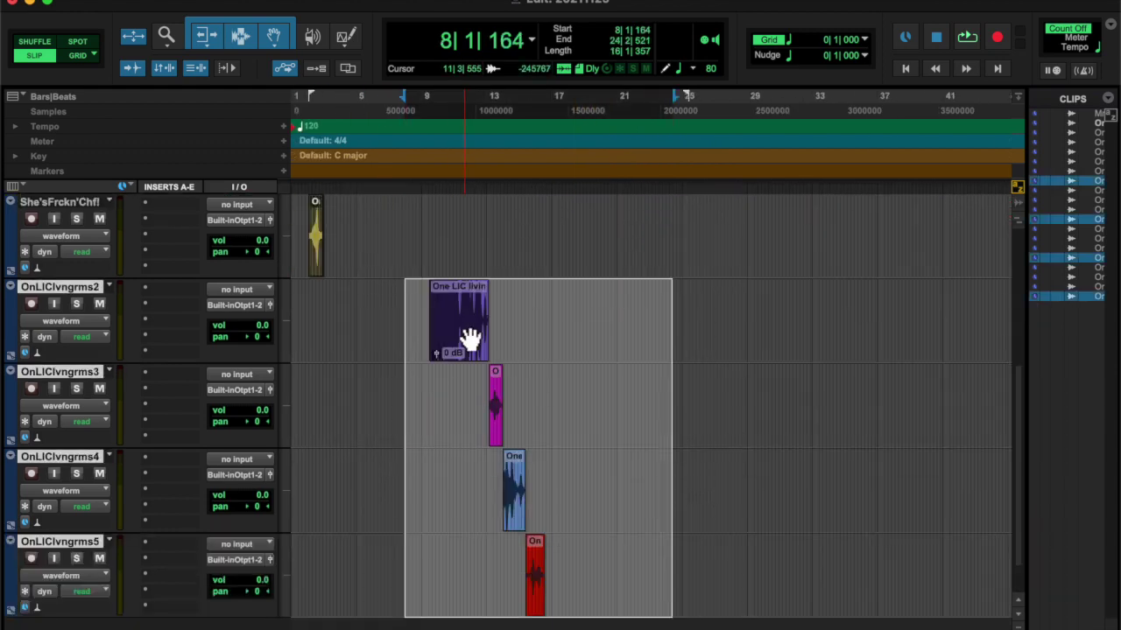
{"action": "left_click_drag", "start_coordinate": [463, 324], "coordinate": [342, 293]}
{"action": "left_click", "coordinate": [363, 350]}
{"action": "key", "text": "t"}
{"action": "key", "text": "t"}
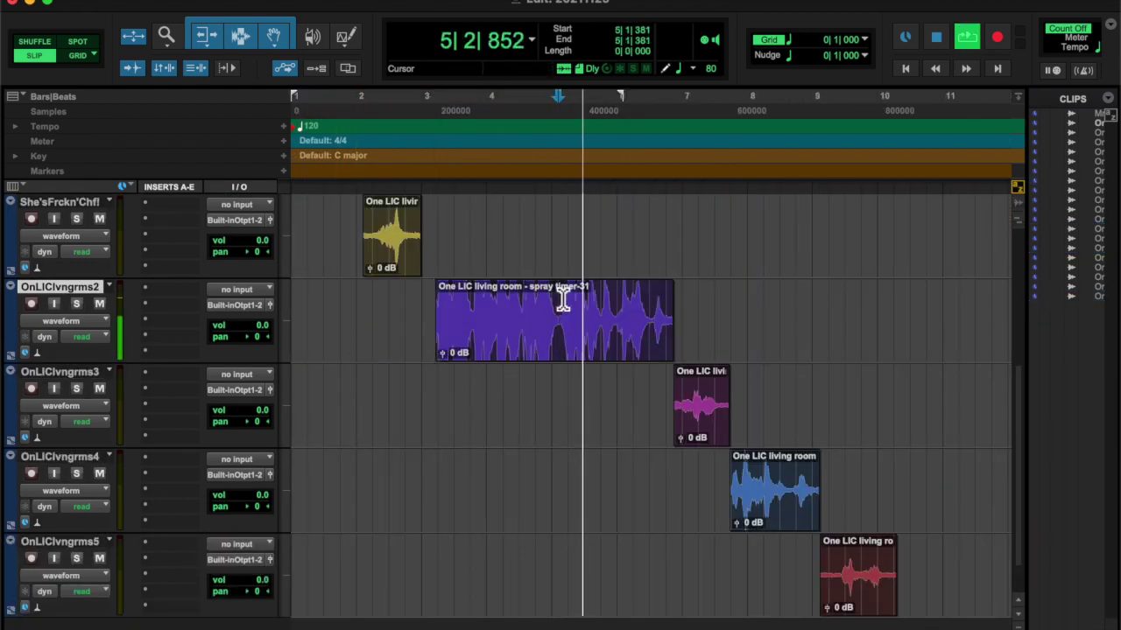
{"action": "left_click", "coordinate": [559, 296]}
- Mark bars 3–5 on the purple clip, rename its track, and shift the three later clips earlier
{"action": "left_click_drag", "start_coordinate": [594, 334], "coordinate": [429, 341]}
{"action": "double_click", "coordinate": [61, 288]}
{"action": "type", "text": "Homemade Cranberry Sauce Not Store Brought"}
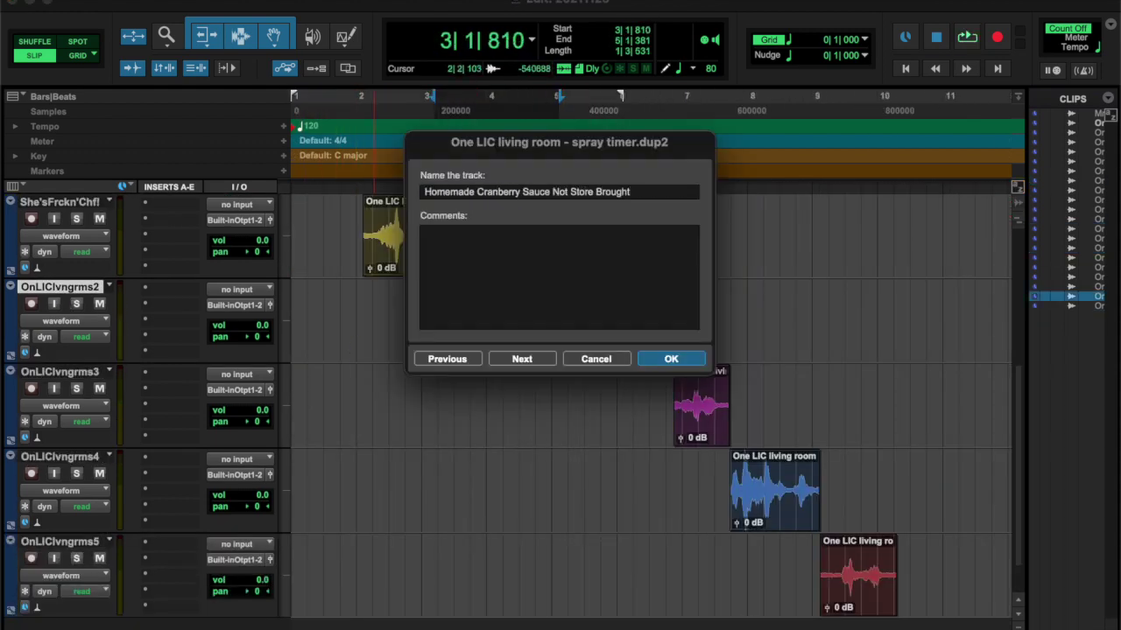
{"action": "key", "text": "Return"}
{"action": "left_click_drag", "start_coordinate": [638, 383], "coordinate": [863, 532]}
{"action": "left_click_drag", "start_coordinate": [698, 350], "coordinate": [593, 350]}
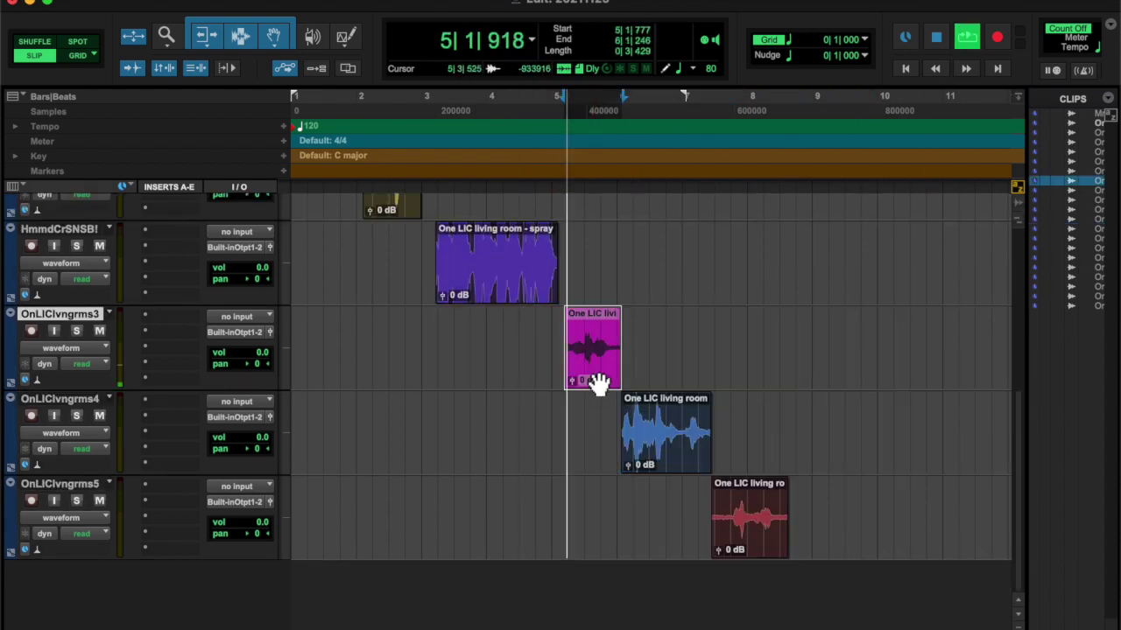
- Rename the third track 'She'sAFcknChf' and the fourth 'Cuz', removing a stray comma
{"action": "double_click", "coordinate": [59, 314]}
{"action": "type", "text": "She'sAFcknChf"}
{"action": "key", "text": "Return"}
{"action": "left_click", "coordinate": [613, 421]}
{"action": "double_click", "coordinate": [60, 398]}
{"action": "type", "text": "Cuz"}
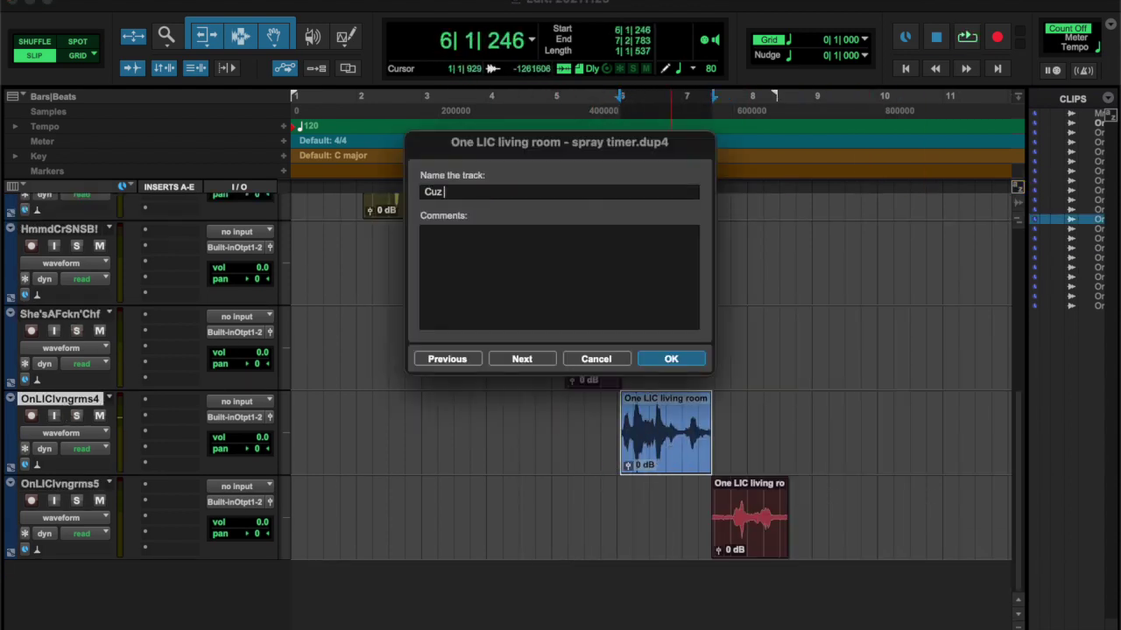
{"action": "key", "text": "Return"}
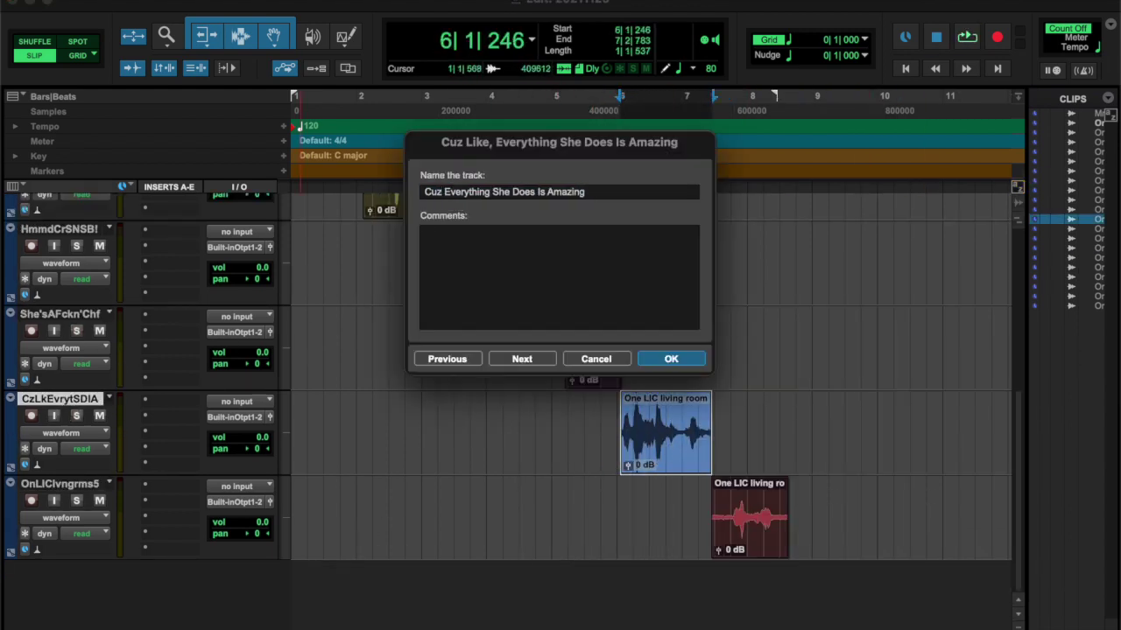
{"action": "key", "text": "BackSpace"}
{"action": "type", "text": "Like..."}
{"action": "key", "text": "Return"}
{"action": "double_click", "coordinate": [60, 398]}
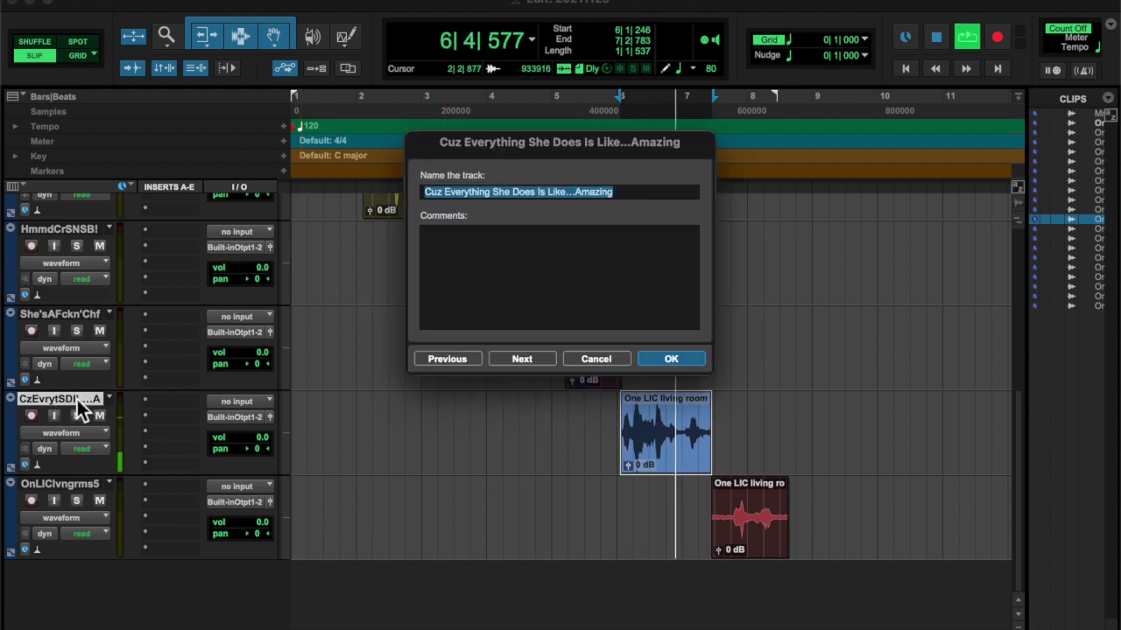
{"action": "key", "text": "Return"}
- Rename the fifth clip track to 'Auto Spray Machine'
{"action": "left_click", "coordinate": [56, 483]}
{"action": "double_click", "coordinate": [56, 483]}
{"action": "type", "text": "Auto Spray Machine"}
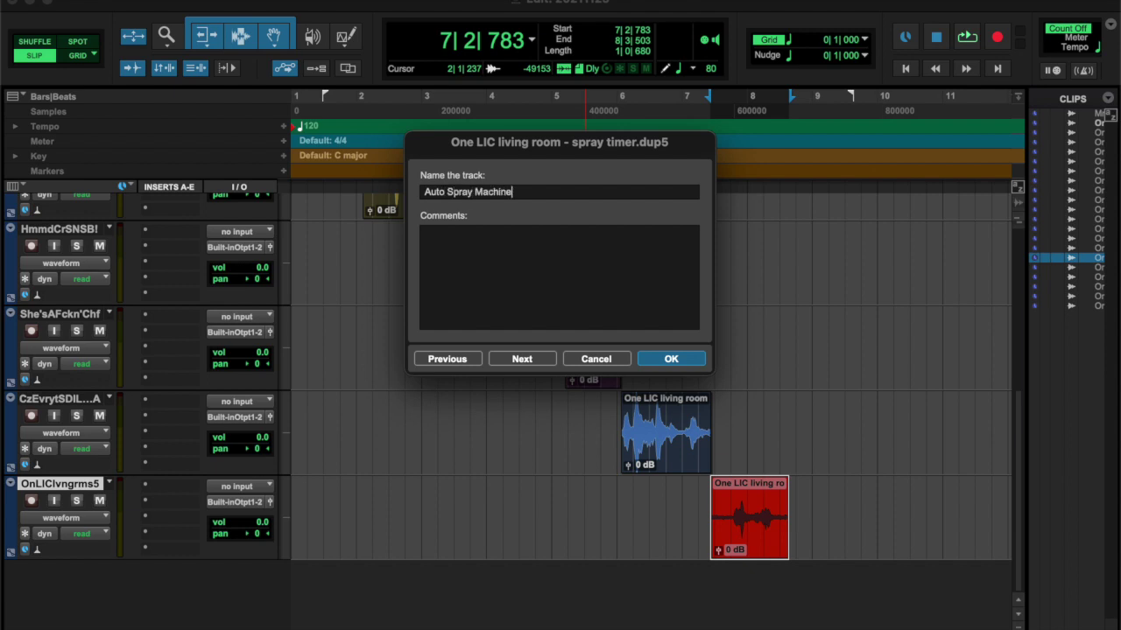
{"action": "key", "text": "Return"}
{"action": "scroll", "coordinate": [433, 473], "scroll_direction": "up", "scroll_amount": 5}
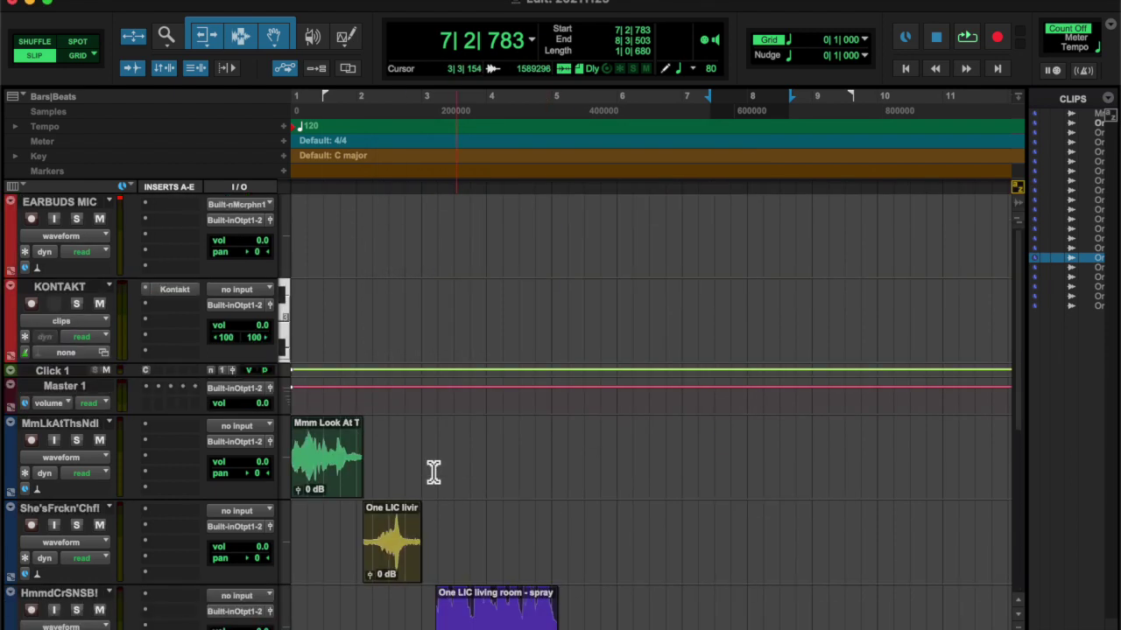
- Add NS1 and a one-band high-pass EQ at about 256 Hz to the second clip track
{"action": "left_click", "coordinate": [333, 473]}
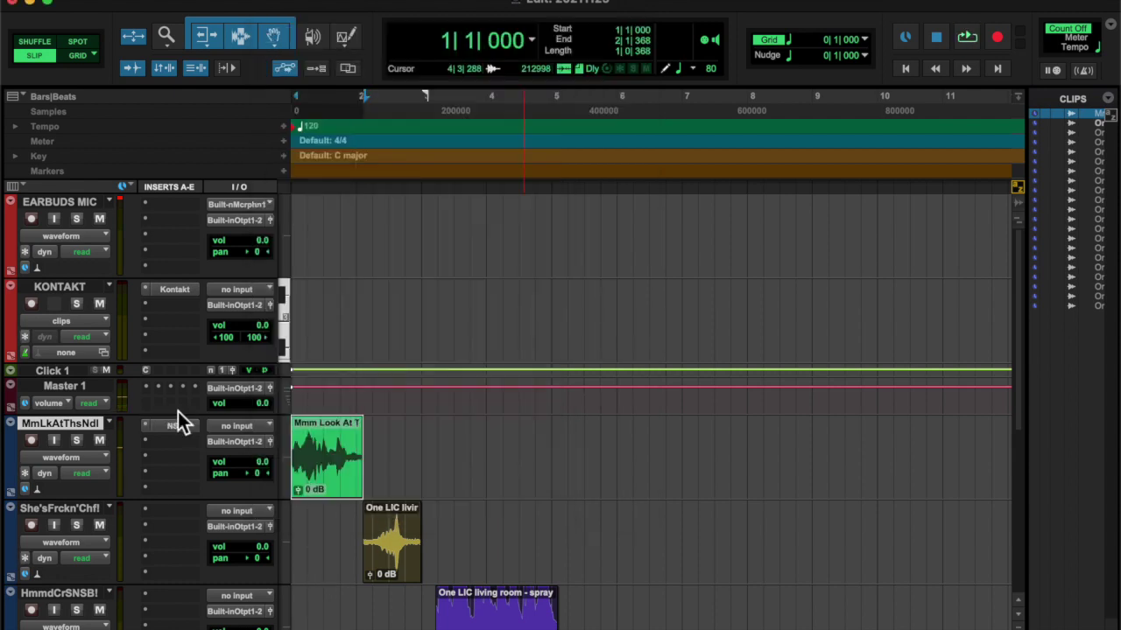
{"action": "double_click", "coordinate": [308, 435]}
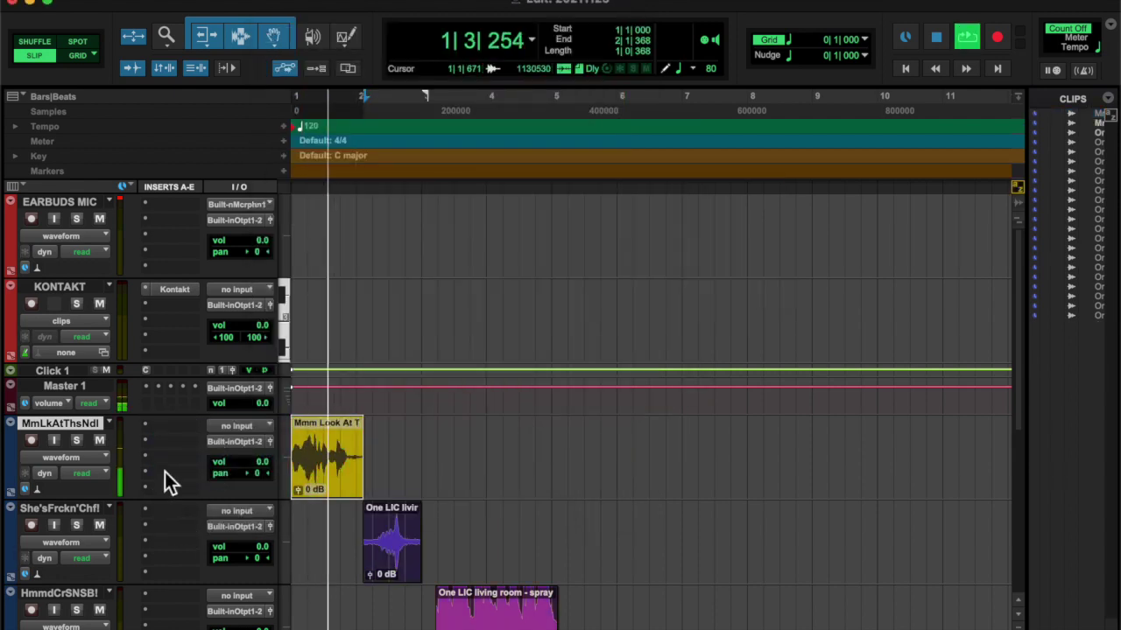
{"action": "scroll", "coordinate": [165, 472], "scroll_direction": "down", "scroll_amount": 4}
{"action": "left_click", "coordinate": [166, 327]}
{"action": "left_click", "coordinate": [543, 604]}
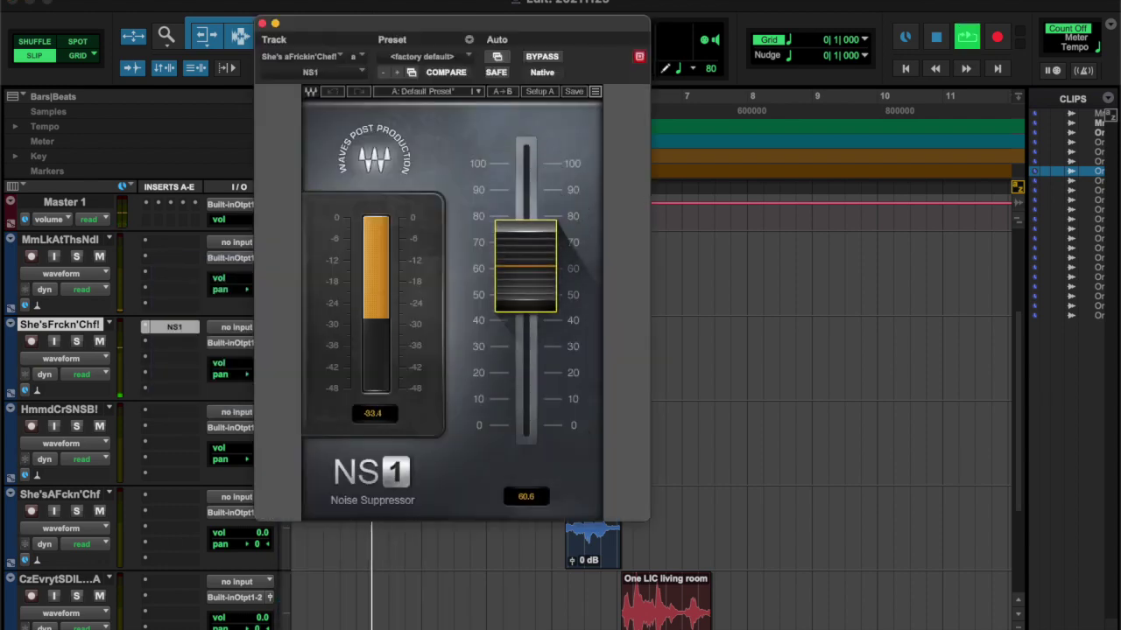
{"action": "left_click", "coordinate": [174, 342]}
{"action": "left_click", "coordinate": [438, 316]}
{"action": "left_click_drag", "start_coordinate": [590, 180], "coordinate": [523, 181]}
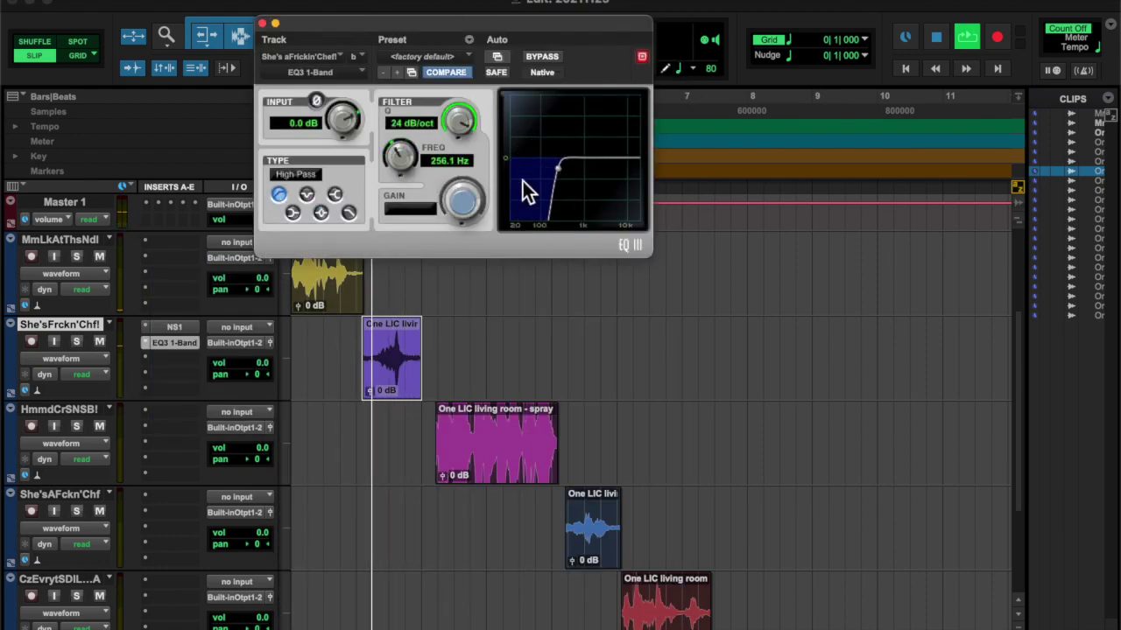
{"action": "left_click", "coordinate": [261, 23]}
- Commit the NS1 and EQ processing into the second track's clip
{"action": "right_click", "coordinate": [59, 324]}
{"action": "left_click", "coordinate": [105, 490]}
{"action": "left_click", "coordinate": [628, 390]}
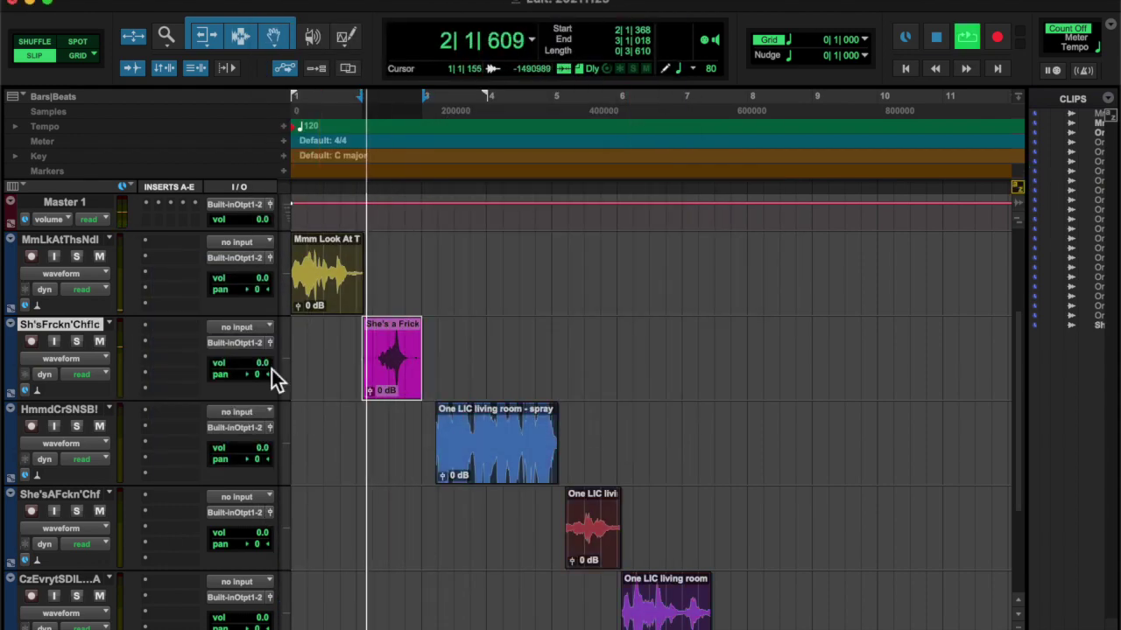
- Add NS1 and a one-band high-pass EQ at about 500 Hz to the Homemade Cranberry Sauce track
{"action": "left_click", "coordinate": [495, 442]}
{"action": "left_click", "coordinate": [174, 412]}
{"action": "left_click", "coordinate": [420, 412]}
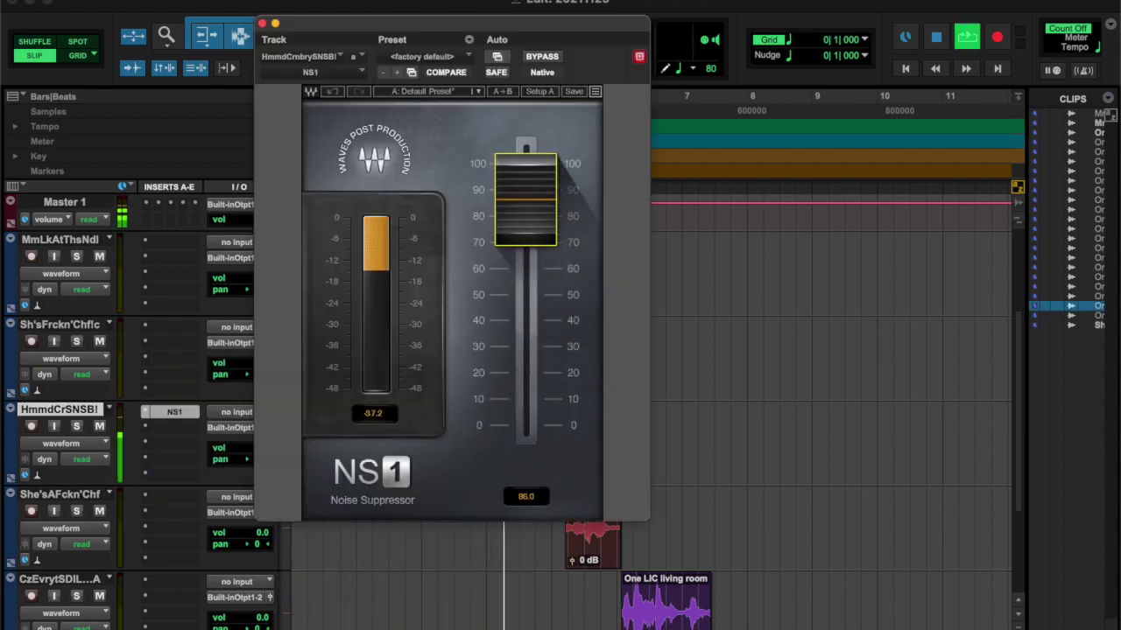
{"action": "left_click", "coordinate": [261, 22]}
{"action": "left_click", "coordinate": [174, 427]}
{"action": "left_click", "coordinate": [467, 28]}
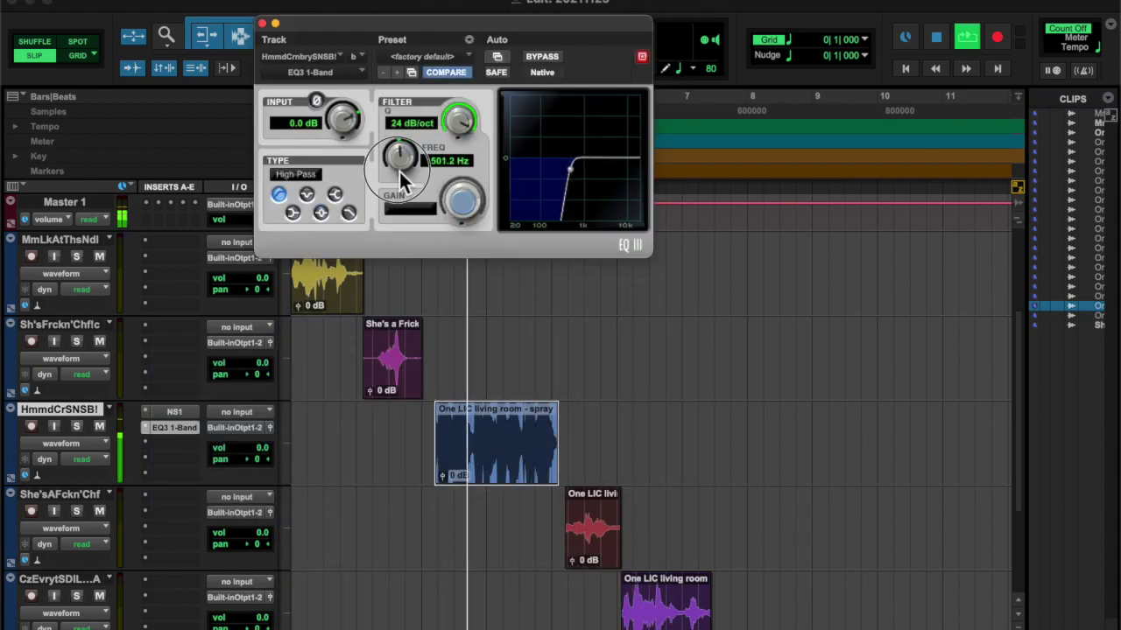
{"action": "left_click", "coordinate": [262, 23]}
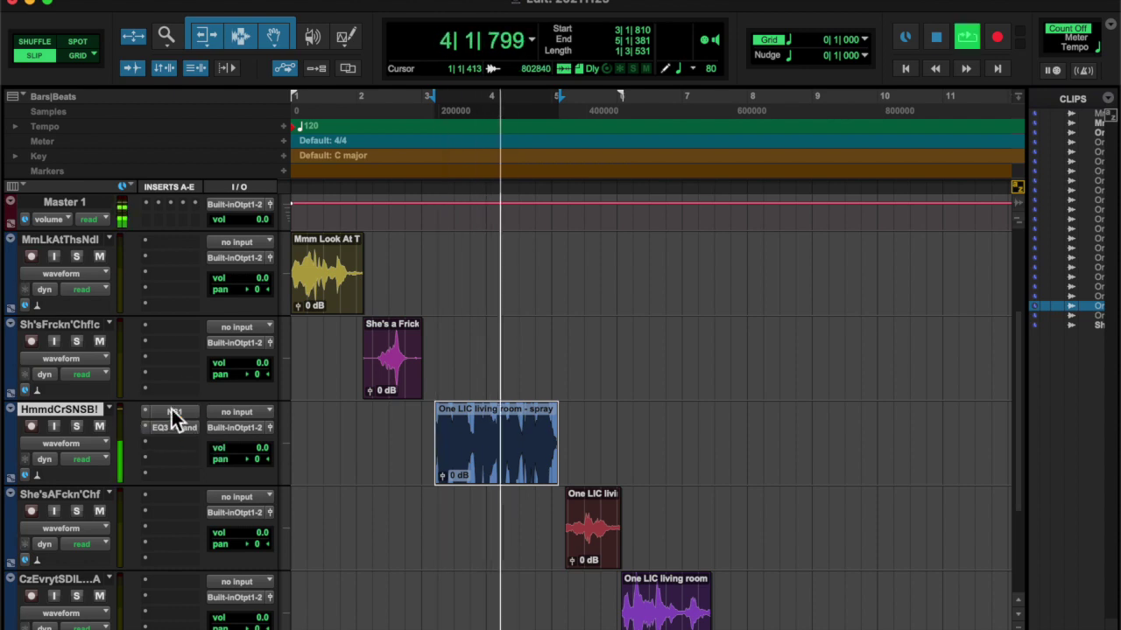
- Commit the cleaned Homemade Cranberry Sauce audio into a new clip and loop it
{"action": "key", "text": "space"}
{"action": "left_click", "coordinate": [554, 165]}
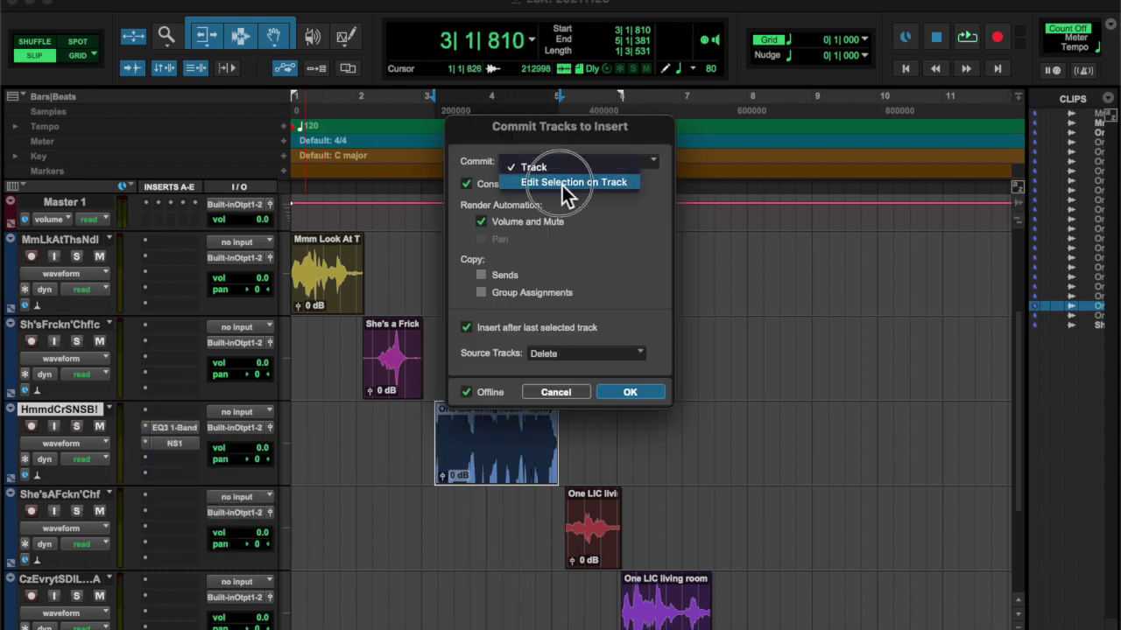
{"action": "left_click", "coordinate": [631, 393]}
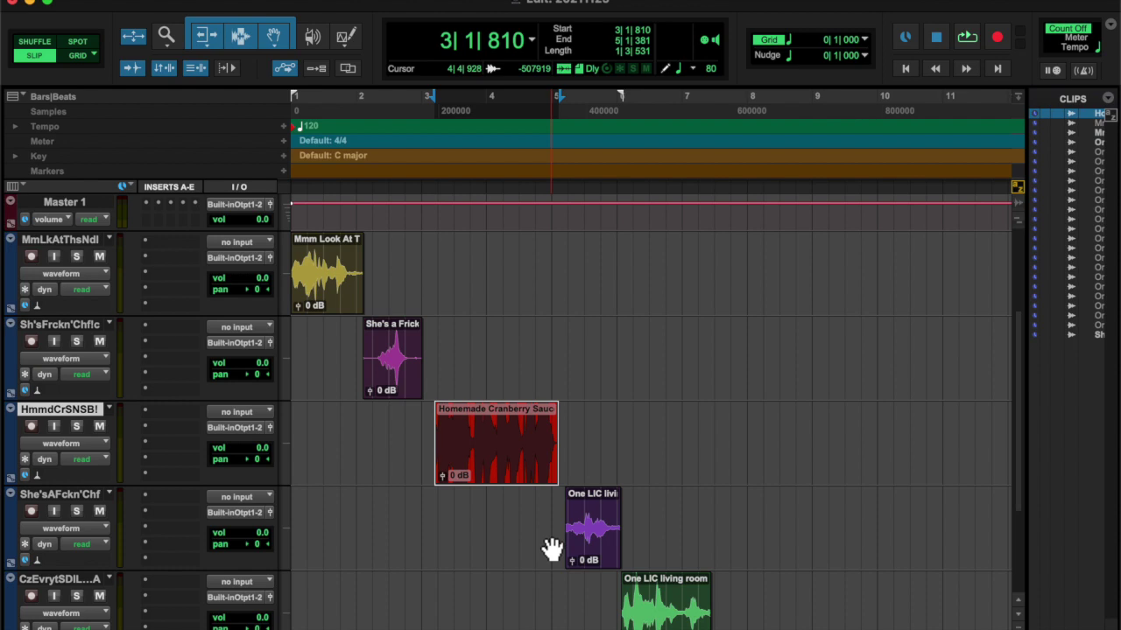
{"action": "key", "text": "space"}
- Select the One LIC living room clip and insert NS1 and a one-band EQ on its track
{"action": "right_click", "coordinate": [40, 493]}
{"action": "left_click", "coordinate": [51, 498]}
{"action": "left_click", "coordinate": [670, 552]}
{"action": "key", "text": "space"}
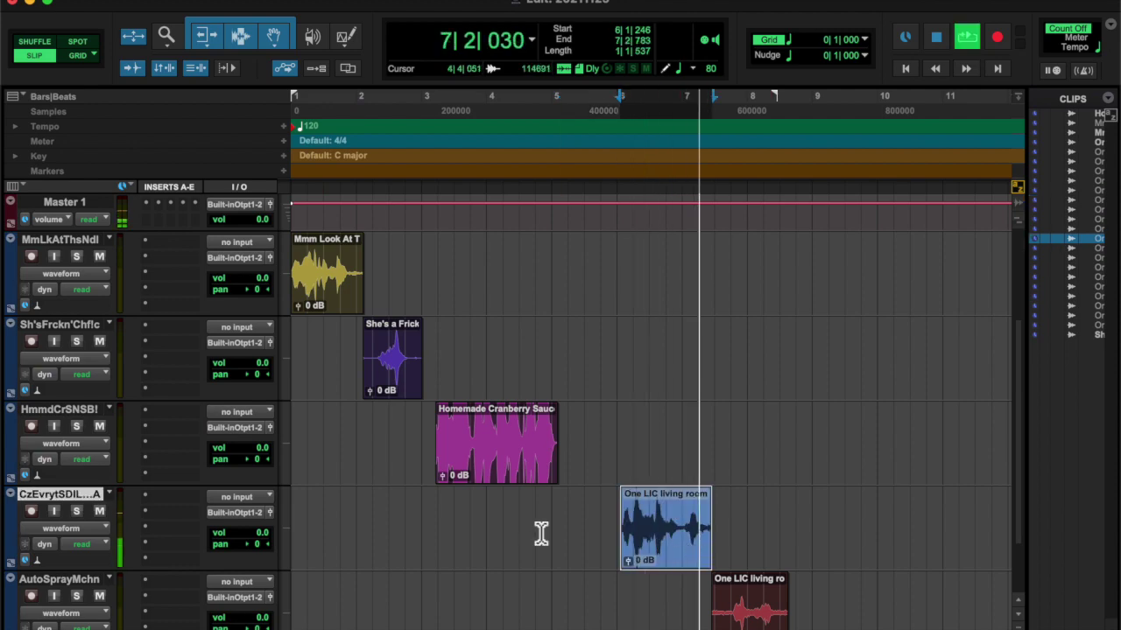
{"action": "left_click", "coordinate": [174, 497]}
{"action": "left_click", "coordinate": [462, 610]}
{"action": "left_click", "coordinate": [174, 512]}
- Move NS1 after the EQ and commit the track up to the NS1 insert
{"action": "left_click", "coordinate": [425, 26]}
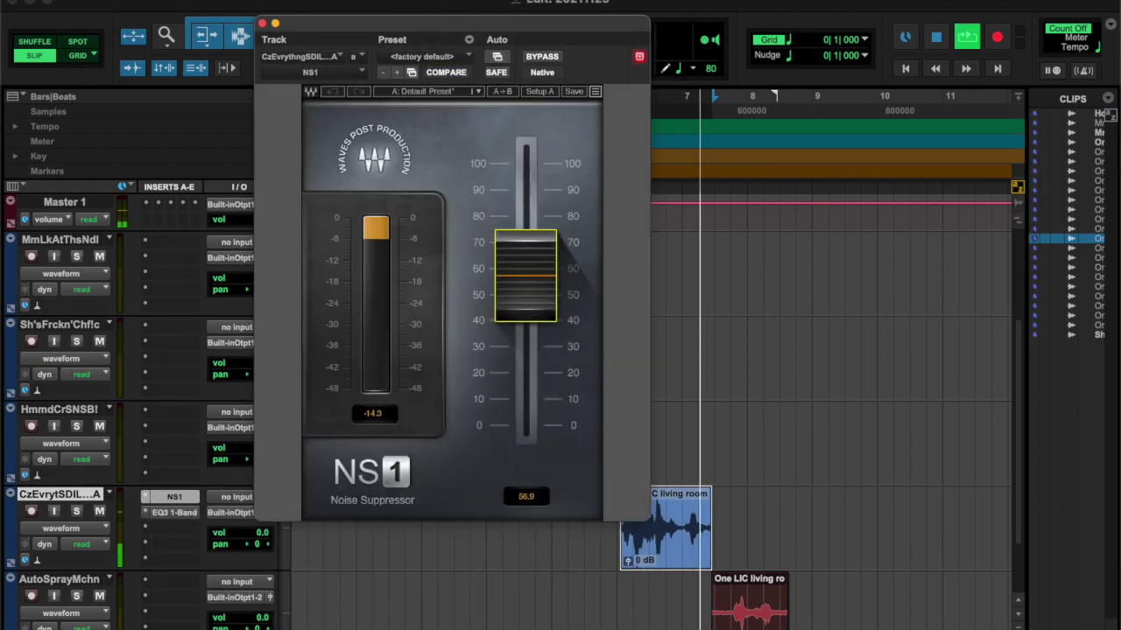
{"action": "left_click_drag", "start_coordinate": [175, 496], "coordinate": [174, 528]}
{"action": "left_click", "coordinate": [174, 512]}
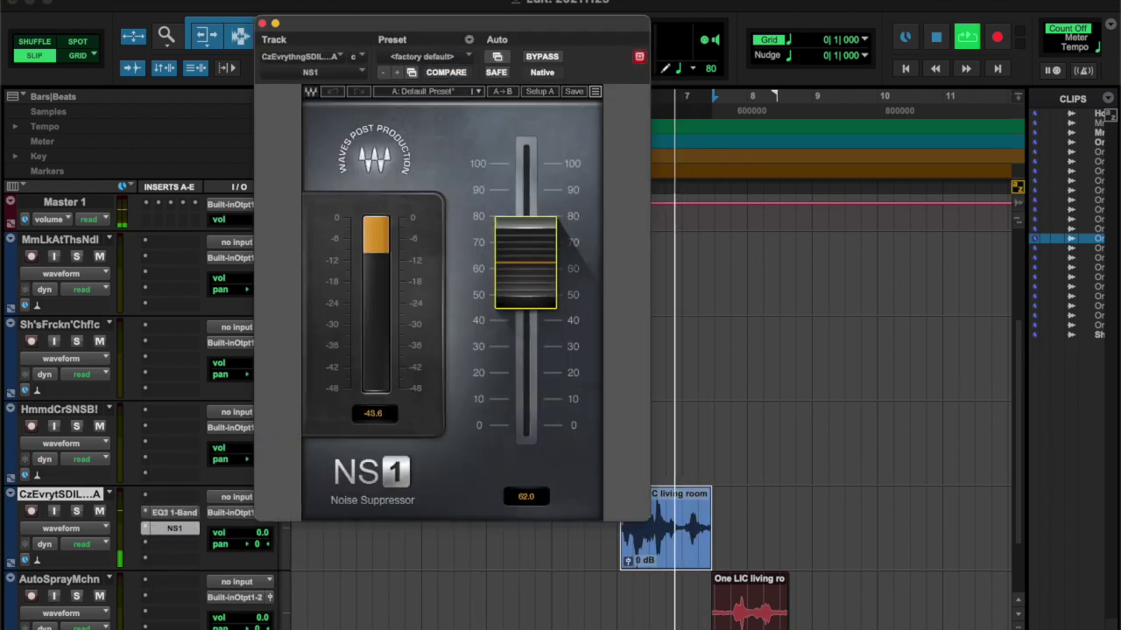
{"action": "left_click", "coordinate": [175, 527]}
{"action": "right_click", "coordinate": [175, 527]}
{"action": "left_click", "coordinate": [219, 566]}
{"action": "left_click", "coordinate": [626, 394]}
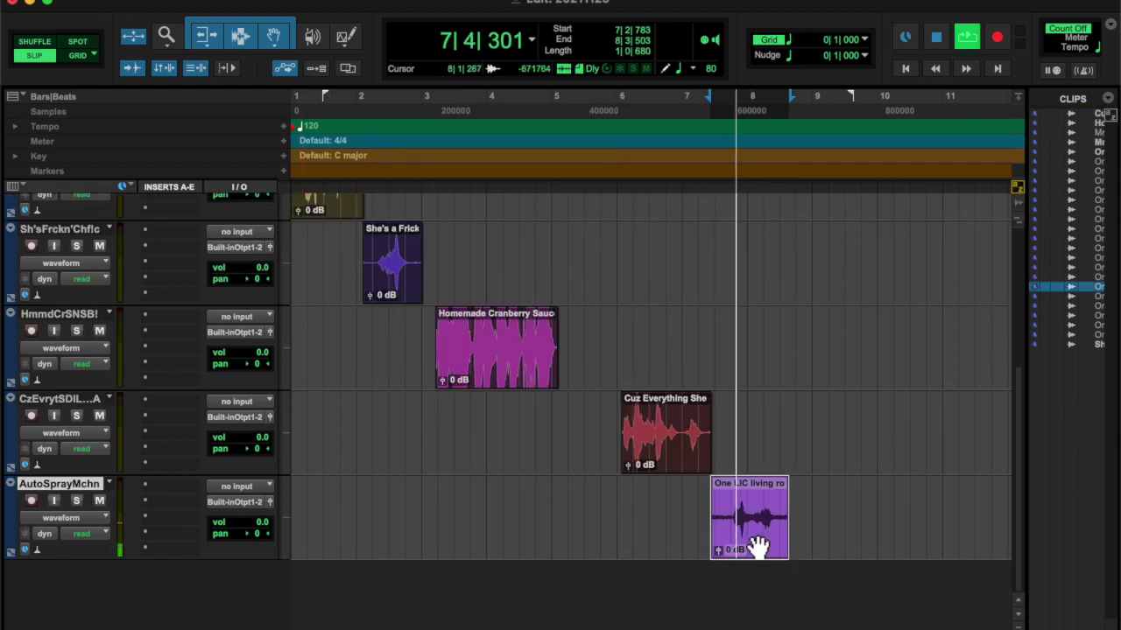
- Trim the AutoSprayMchn clip to start at 7|4|143 and end slightly earlier
{"action": "left_click", "coordinate": [733, 506]}
{"action": "key", "text": "super+bracketright"}
{"action": "key", "text": "super+bracketright"}
{"action": "key", "text": "super+bracketright"}
{"action": "key", "text": "alt+a"}
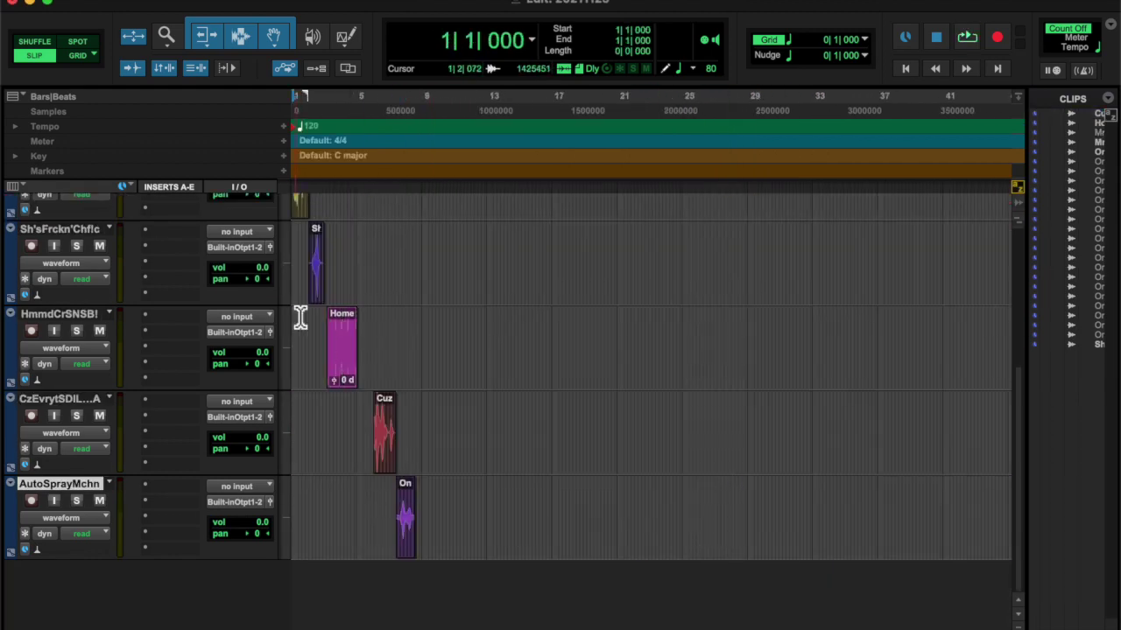
{"action": "scroll", "coordinate": [297, 394], "scroll_direction": "up", "scroll_amount": 5}
{"action": "left_click", "coordinate": [297, 464]}
{"action": "left_click", "coordinate": [317, 547]}
{"action": "scroll", "coordinate": [560, 394], "scroll_direction": "down", "scroll_amount": 5}
{"action": "left_click", "coordinate": [345, 367]}
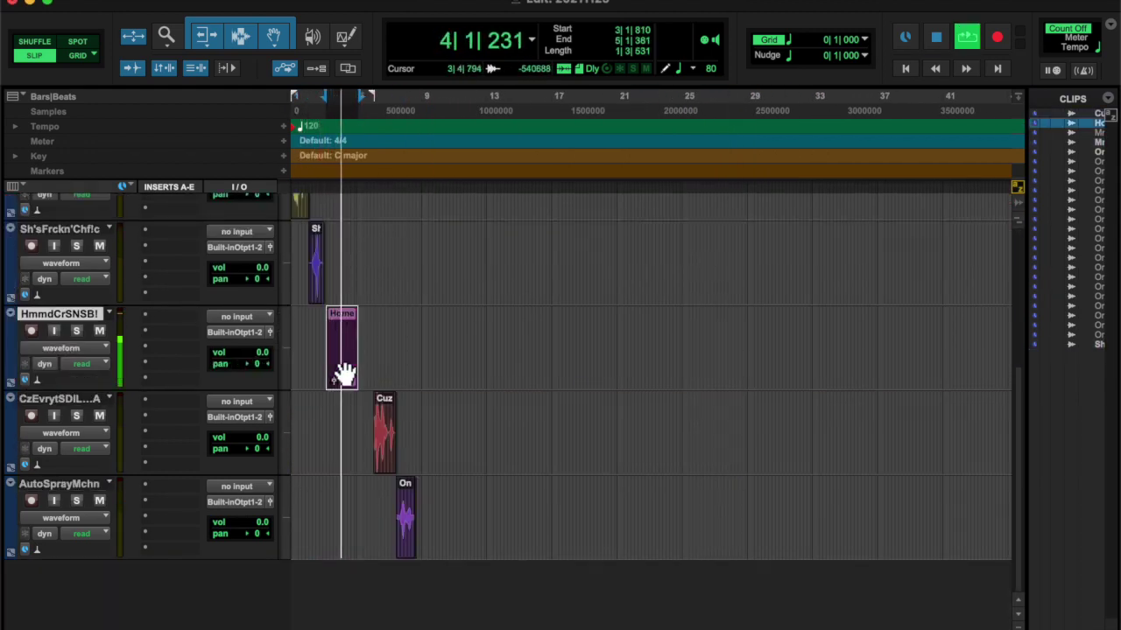
{"action": "left_click", "coordinate": [385, 442]}
{"action": "left_click", "coordinate": [408, 530]}
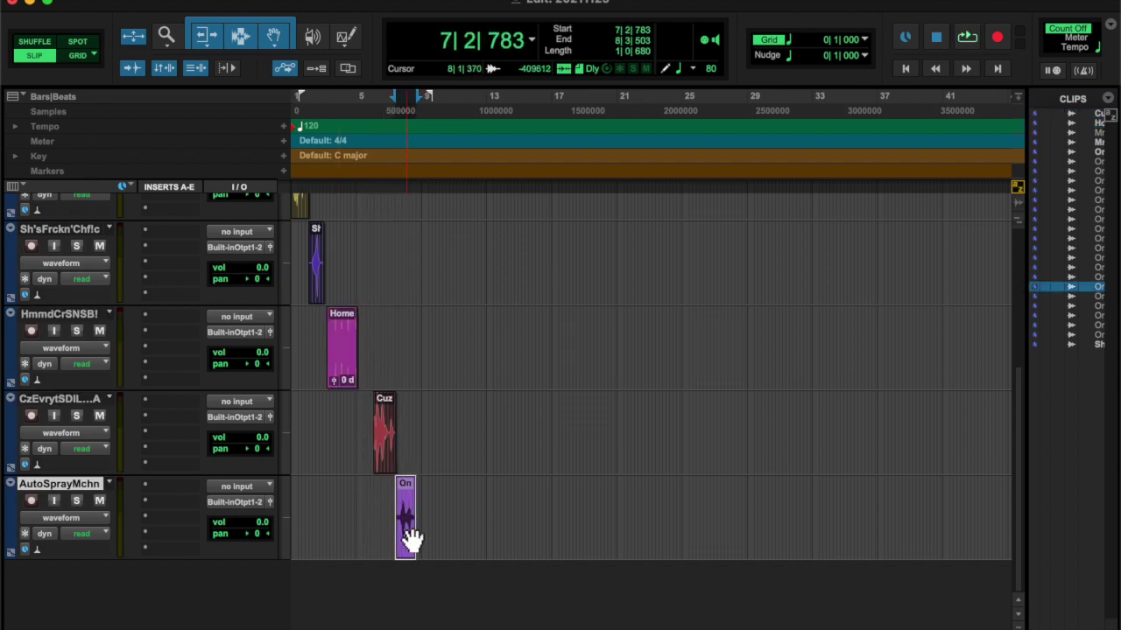
{"action": "key", "text": "super+bracketright"}
{"action": "key", "text": "super+bracketright"}
{"action": "key", "text": "super+bracketright"}
{"action": "left_click_drag", "start_coordinate": [645, 521], "coordinate": [693, 520]}
{"action": "left_click_drag", "start_coordinate": [805, 525], "coordinate": [783, 526]}
- Add NS1 and a one-band EQ to AutoSprayMchn, raising the high-pass to about 618 Hz
{"action": "left_click", "coordinate": [166, 486]}
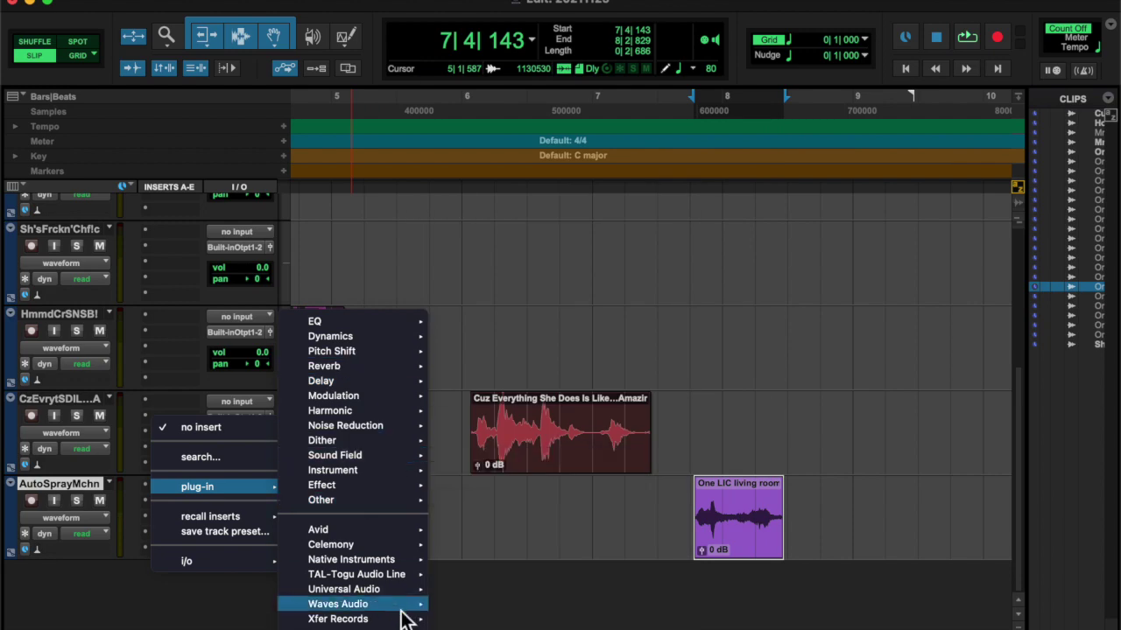
{"action": "left_click", "coordinate": [490, 604]}
{"action": "key", "text": "space"}
{"action": "left_click", "coordinate": [174, 503]}
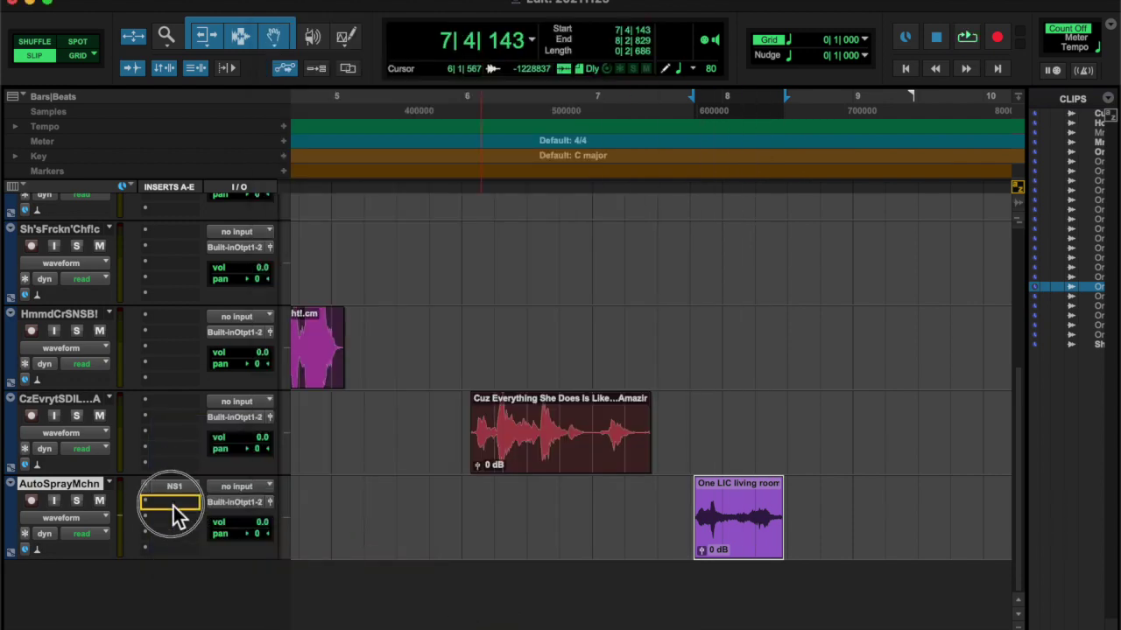
{"action": "left_click", "coordinate": [176, 505]}
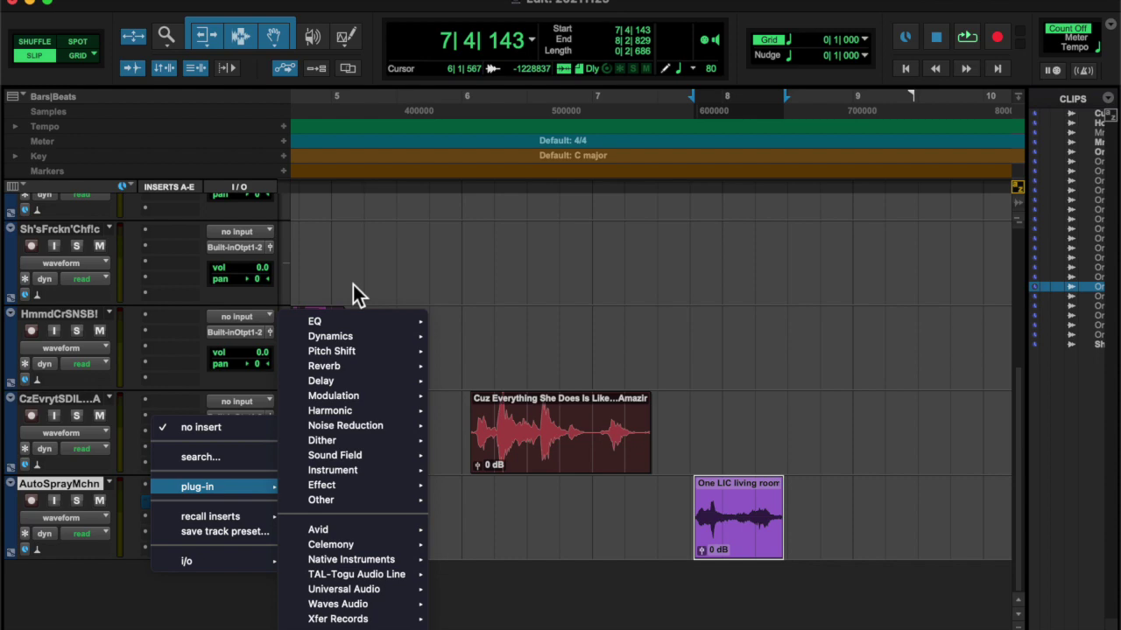
{"action": "left_click", "coordinate": [473, 321]}
{"action": "key", "text": "space"}
{"action": "left_click_drag", "start_coordinate": [584, 181], "coordinate": [578, 180]}
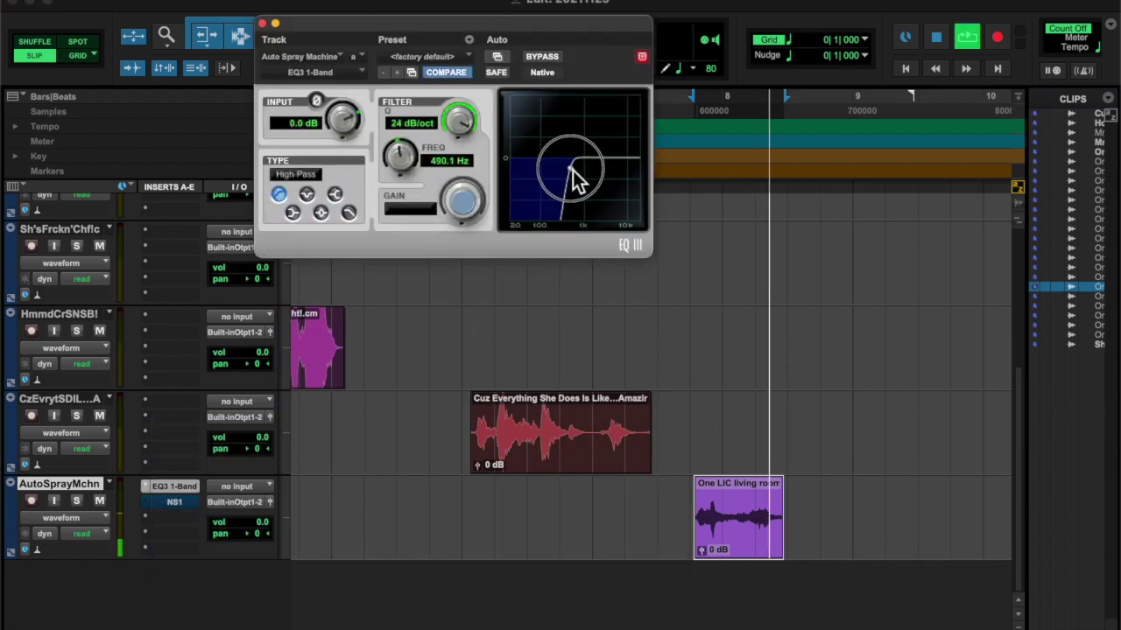
- Lower the AutoSprayMchn NS1 suppression level to 42.7
{"action": "left_click", "coordinate": [174, 502]}
{"action": "left_click_drag", "start_coordinate": [525, 242], "coordinate": [536, 306]}
{"action": "left_click", "coordinate": [174, 486]}
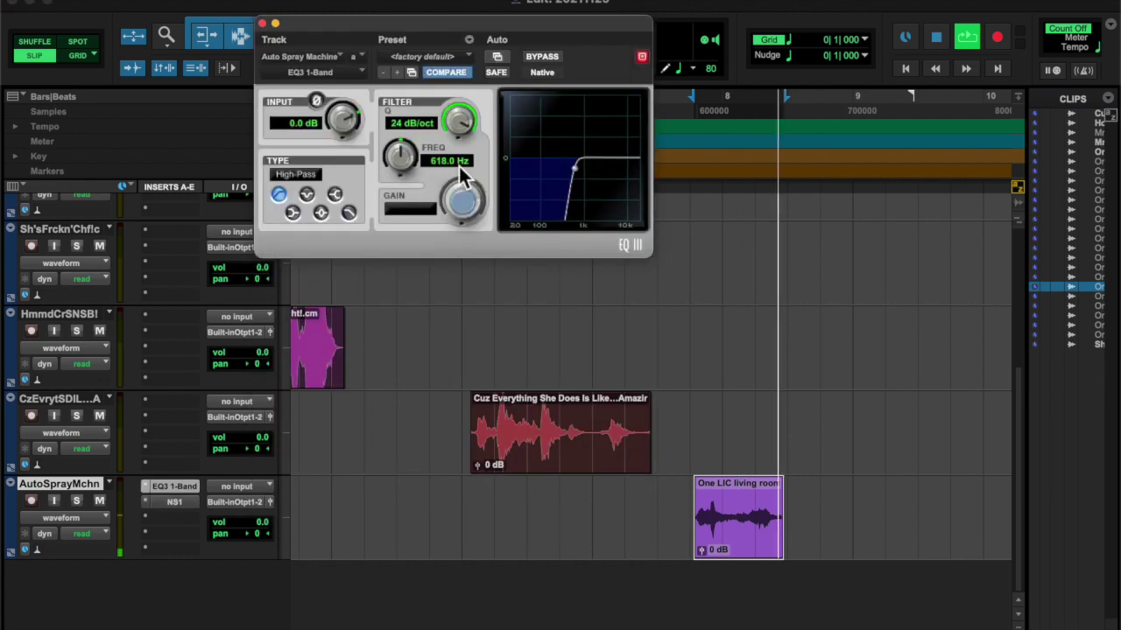
{"action": "left_click", "coordinate": [145, 502]}
- Commit AutoSprayMchn up to its inserts, leaving the source track hidden and inactive
{"action": "right_click", "coordinate": [162, 502]}
{"action": "left_click", "coordinate": [228, 538]}
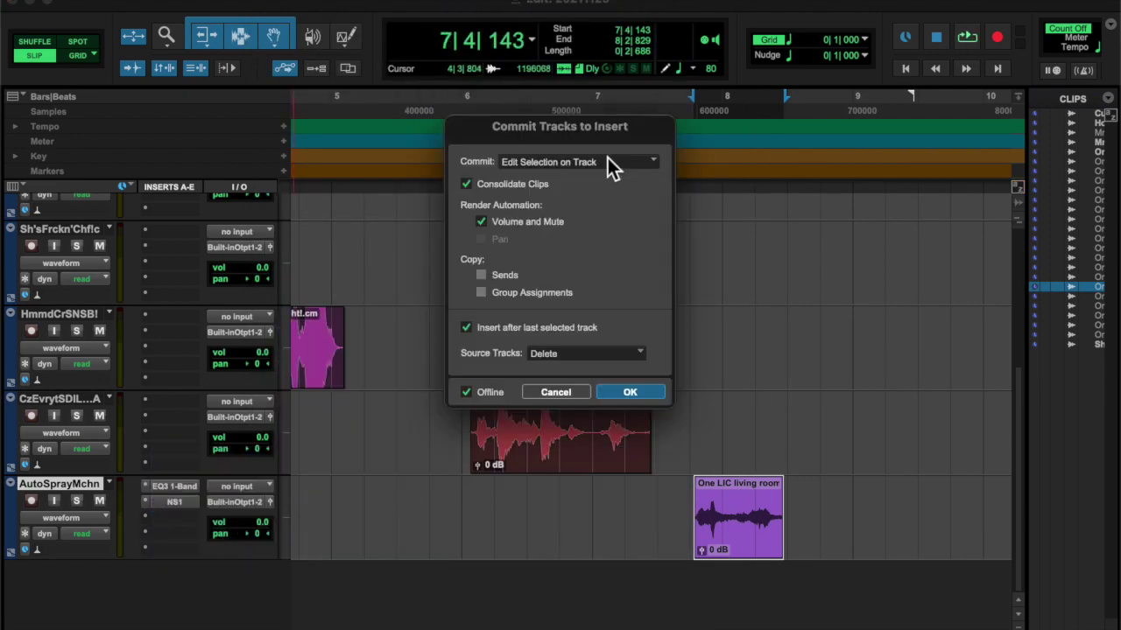
{"action": "left_click", "coordinate": [617, 352]}
{"action": "left_click", "coordinate": [618, 325]}
{"action": "left_click", "coordinate": [628, 393]}
{"action": "right_click", "coordinate": [162, 502]}
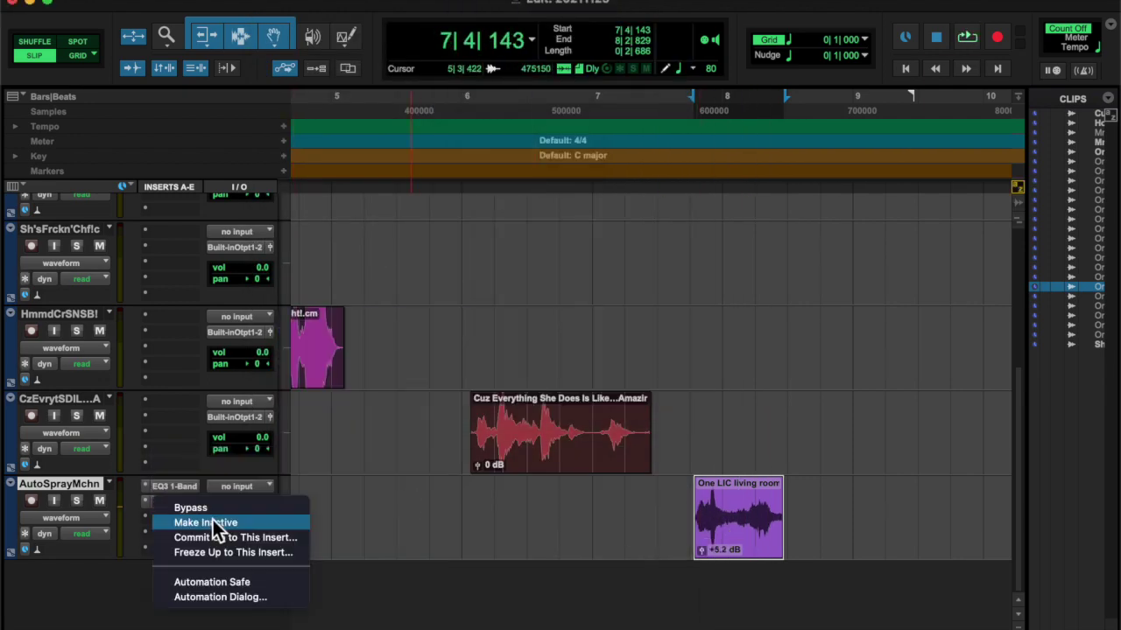
{"action": "left_click", "coordinate": [225, 535]}
{"action": "left_click", "coordinate": [632, 394]}
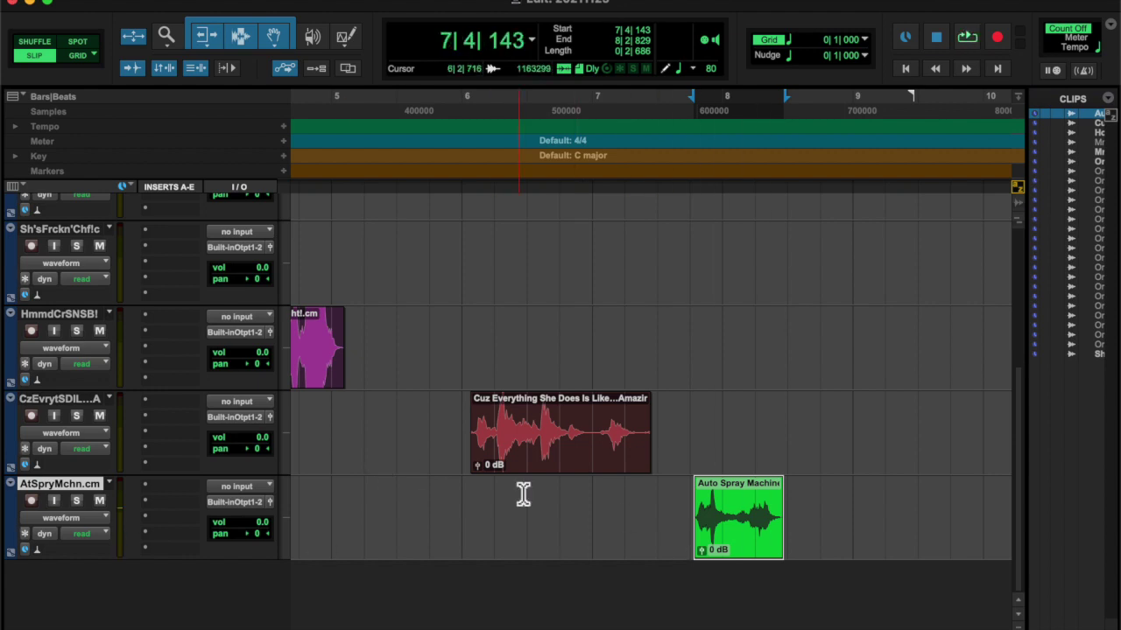
- Bounce the mix as 'Auto Spray Machine' through Built-in Output 1-2
{"action": "key", "text": "alt+super+b"}
{"action": "type", "text": "Auto Spray Machine"}
{"action": "left_click", "coordinate": [500, 205]}
{"action": "left_click", "coordinate": [674, 183]}
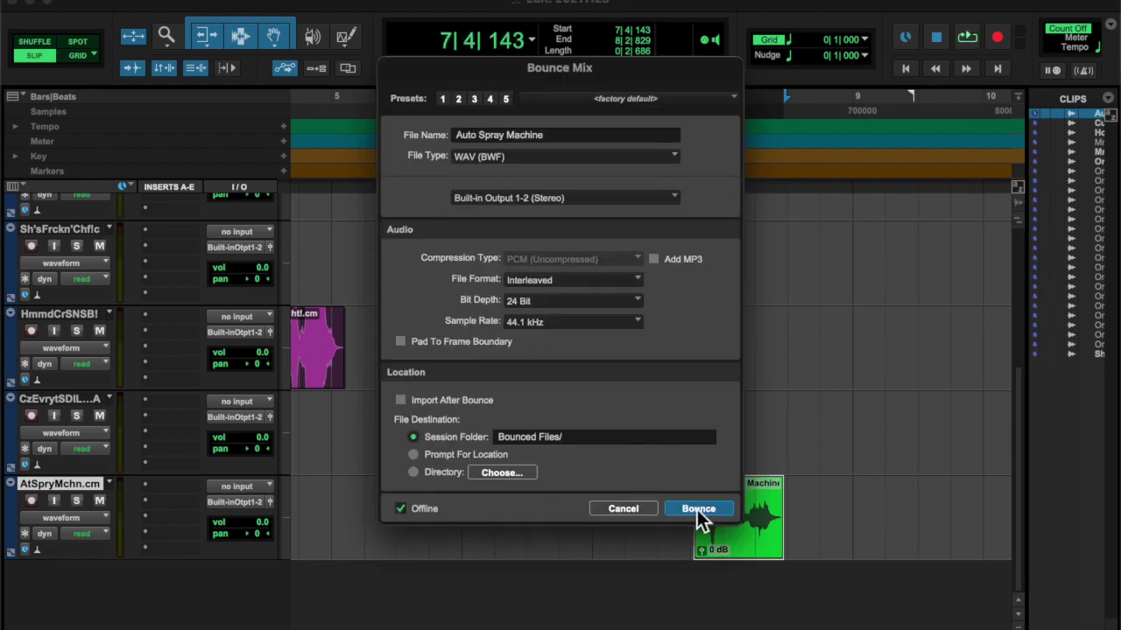
{"action": "left_click", "coordinate": [700, 438]}
- Launch Safari and open the Wix dashboard favourite
{"action": "key", "text": "super+space"}
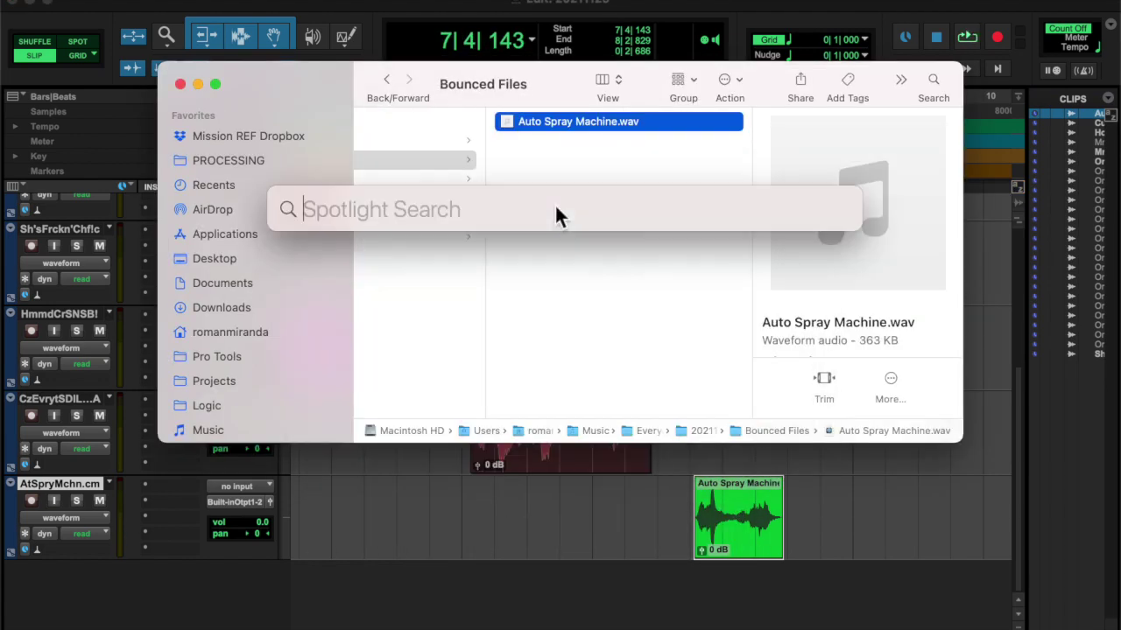
{"action": "type", "text": "safari"}
{"action": "key", "text": "Return"}
{"action": "left_click", "coordinate": [349, 355]}
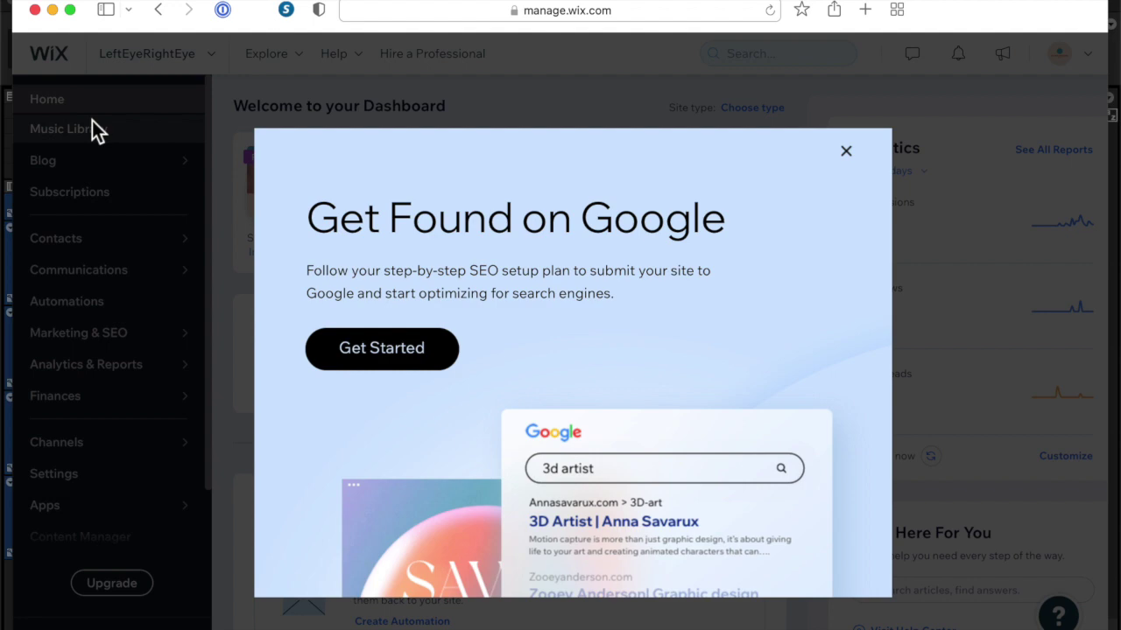
- Dismiss the Google popup and upload Auto Spray Machine.wav to the EVERYDAYS Music Library playlist
{"action": "left_click", "coordinate": [92, 129]}
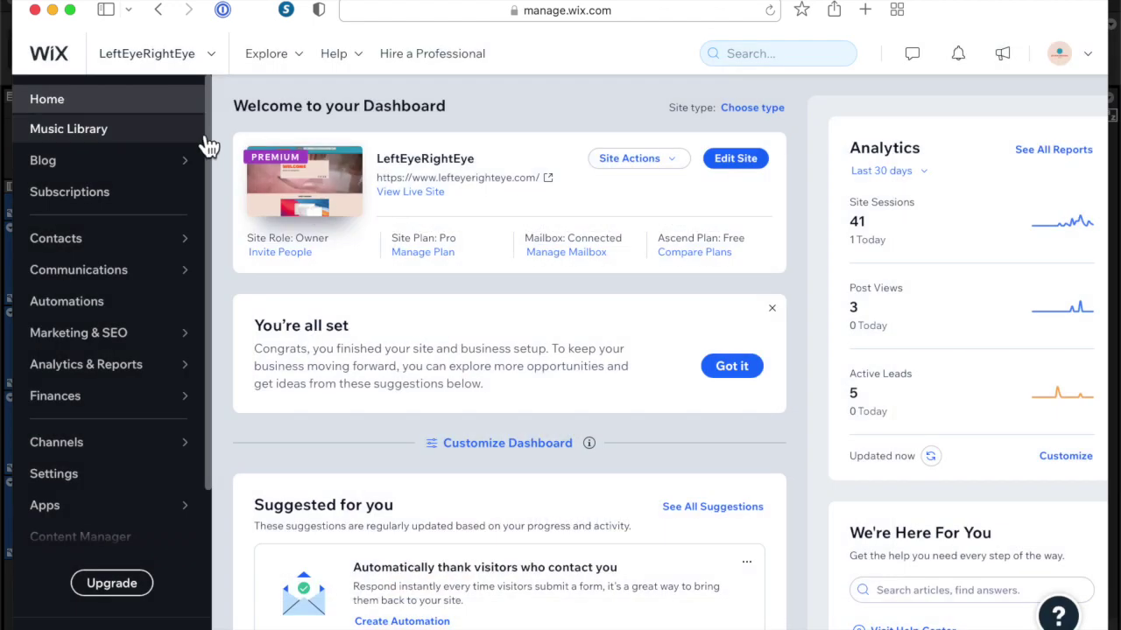
{"action": "left_click", "coordinate": [445, 292]}
{"action": "left_click", "coordinate": [725, 258]}
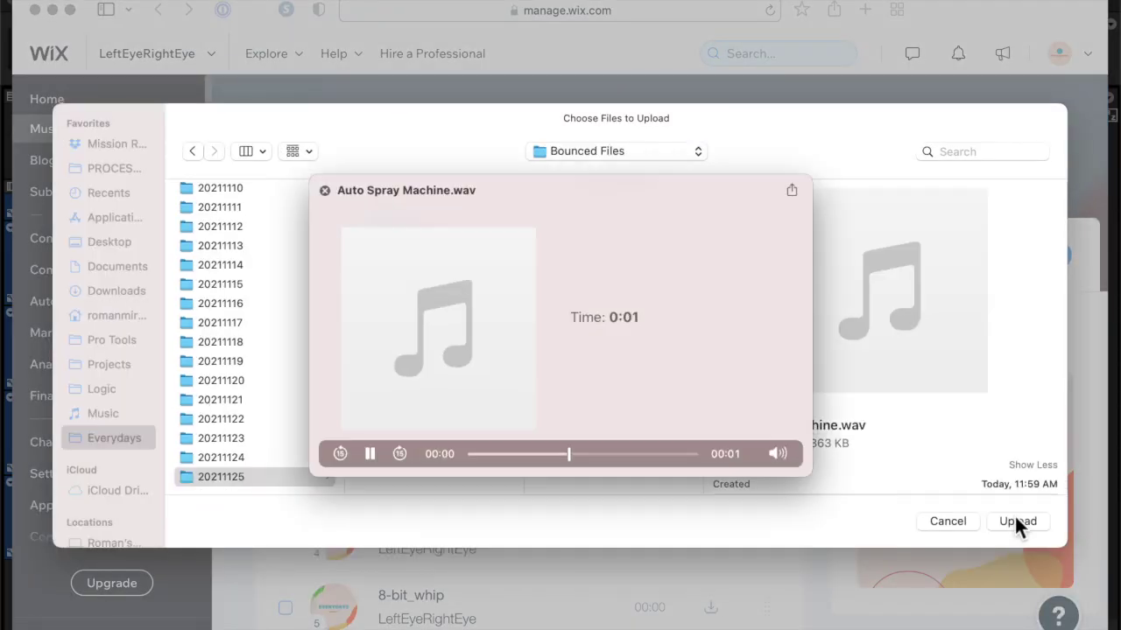
{"action": "left_click", "coordinate": [1015, 522]}
{"action": "left_click", "coordinate": [746, 141]}
- Batch-rename the Cuz, Homemade, Mmm and She's WAVs to remove '.cm' from their names
{"action": "key", "text": "shift+Down"}
{"action": "key", "text": "shift+Down"}
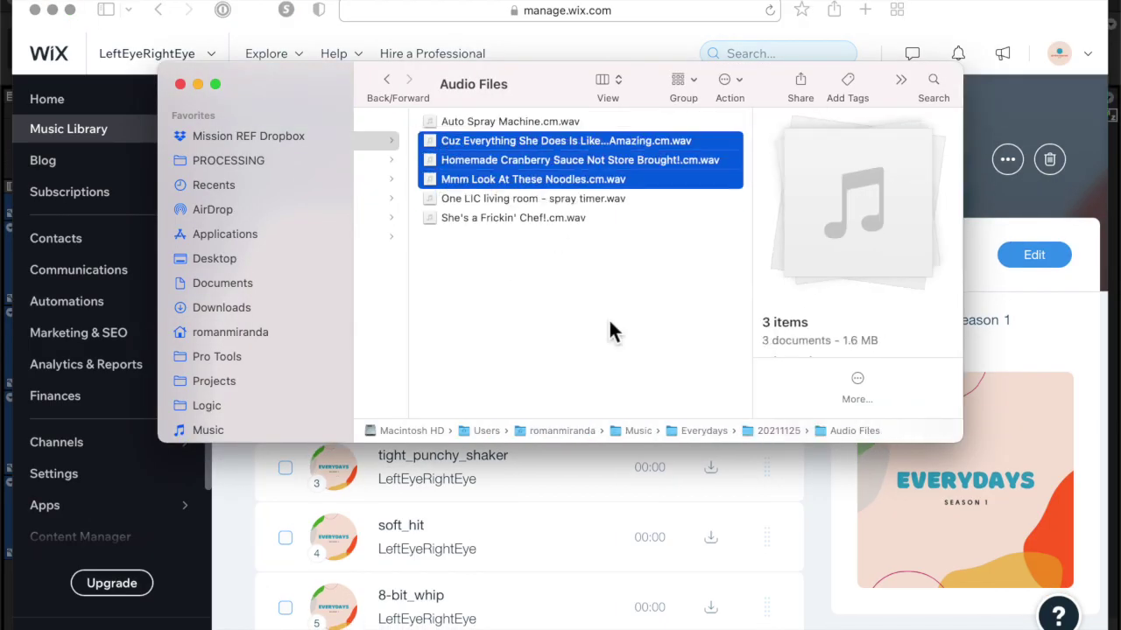
{"action": "left_click", "coordinate": [534, 218], "text": "super"}
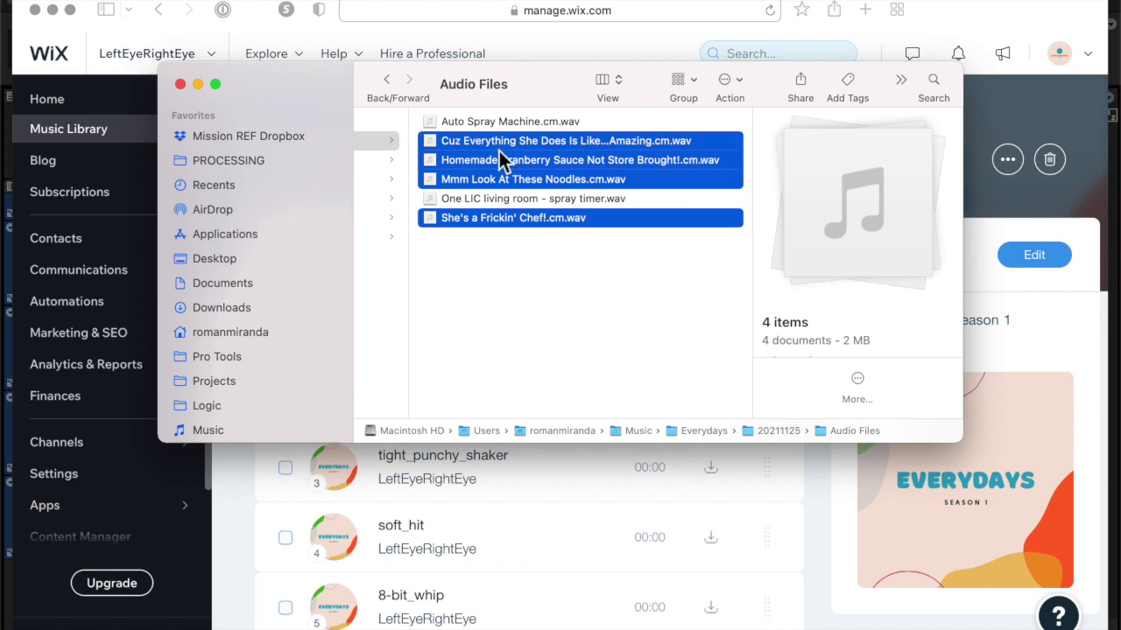
{"action": "right_click", "coordinate": [500, 160]}
{"action": "left_click", "coordinate": [520, 295]}
{"action": "left_click", "coordinate": [376, 245]}
{"action": "type", "text": ".cm"}
{"action": "key", "text": "Return"}
{"action": "key", "text": "super+Tab"}
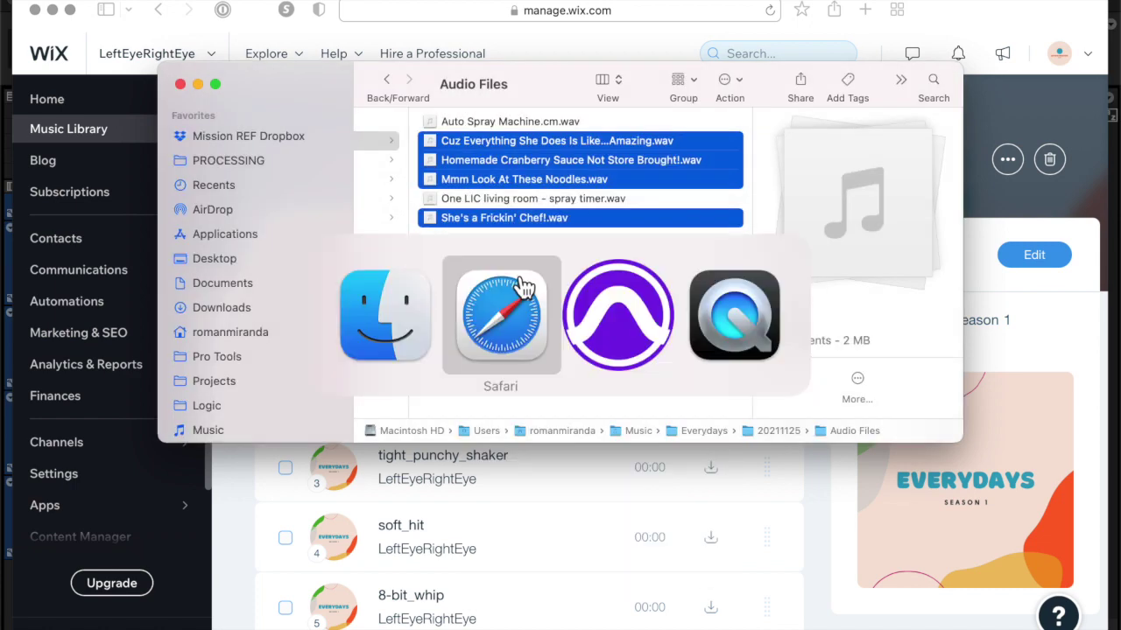